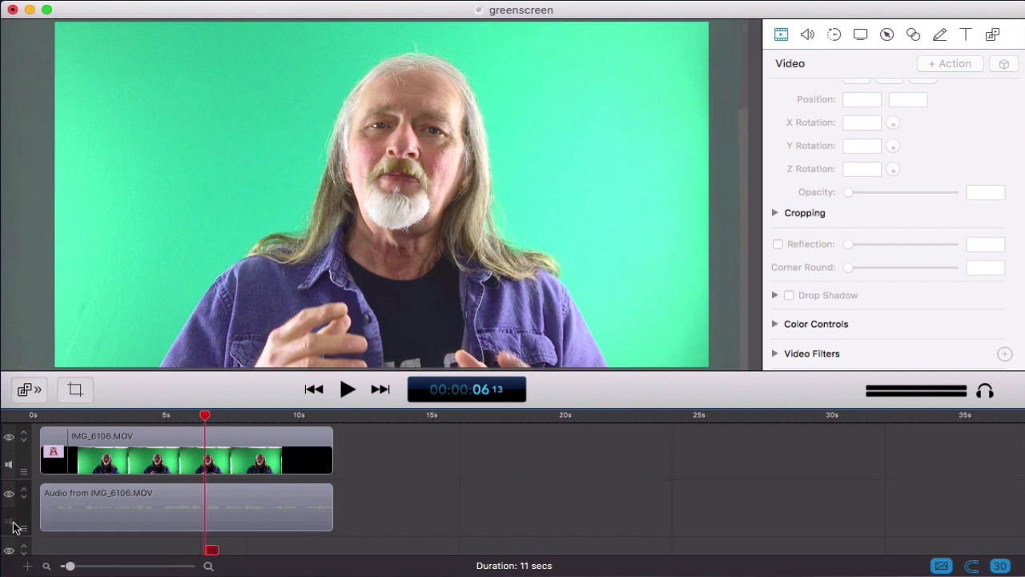
- Play a short stretch of the green-screen footage and add a Chroma Key filter to the IMG_6106.MOV clip
key("space")
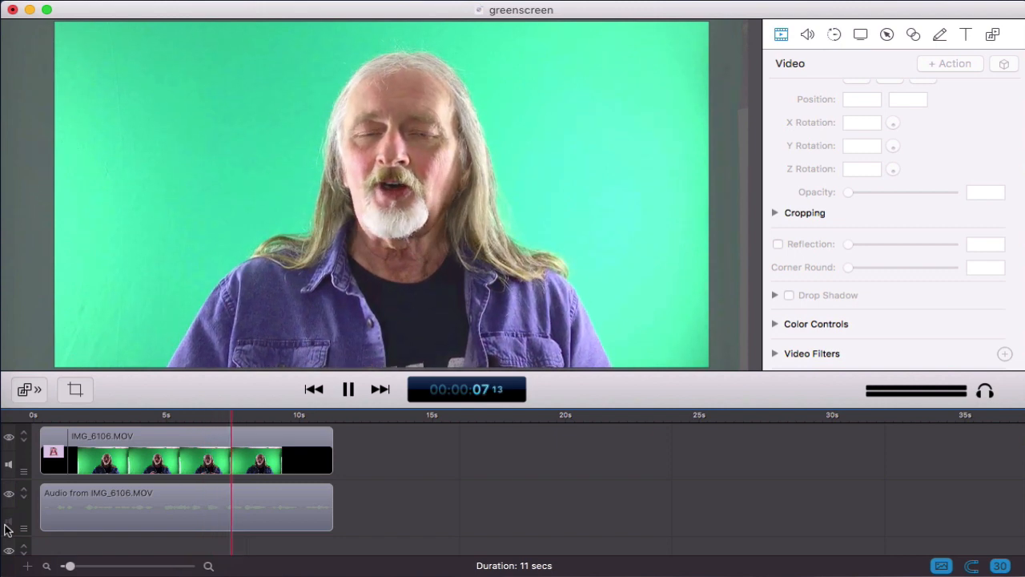
key("space")
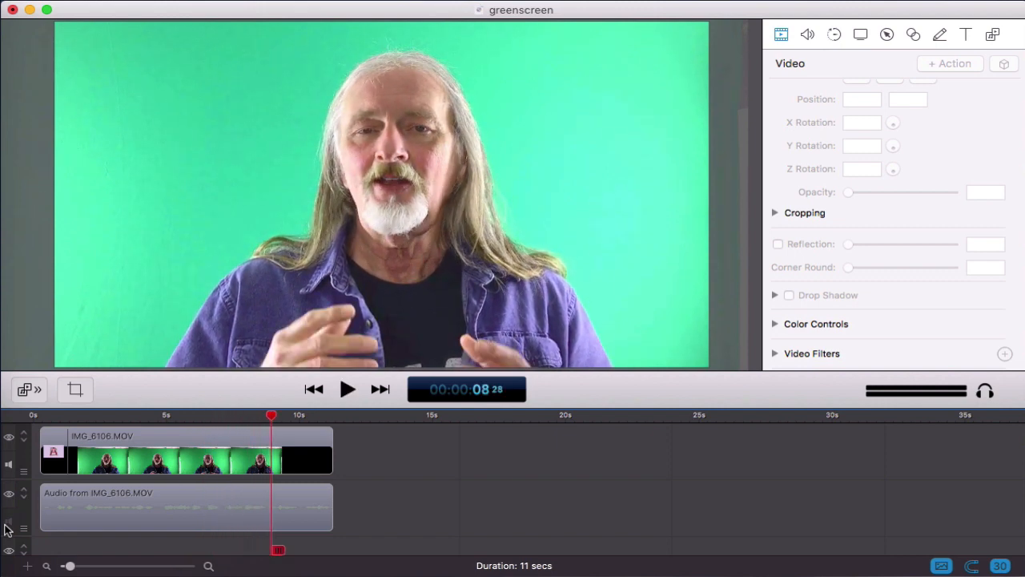
left_click(137, 436)
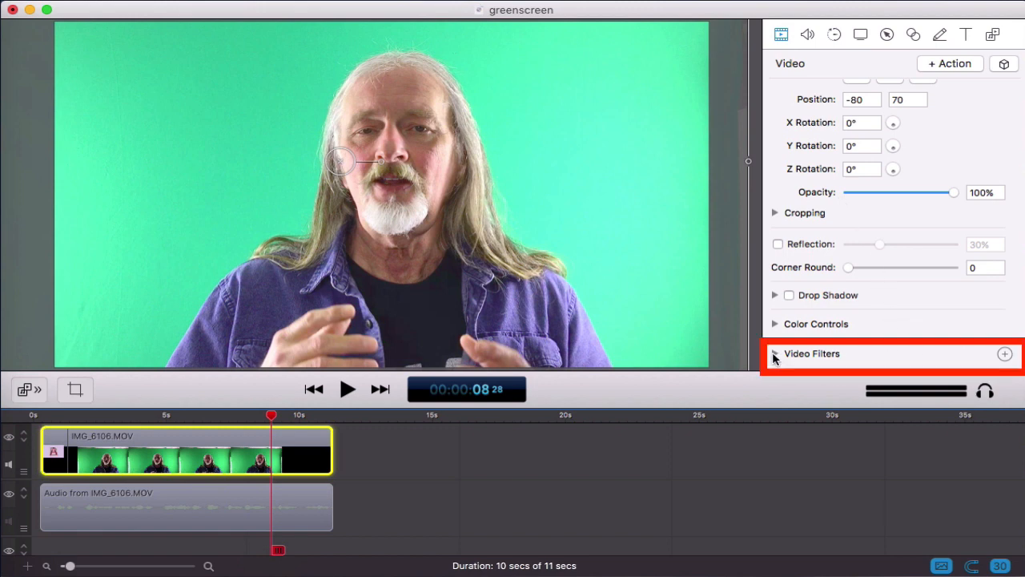
left_click(1004, 354)
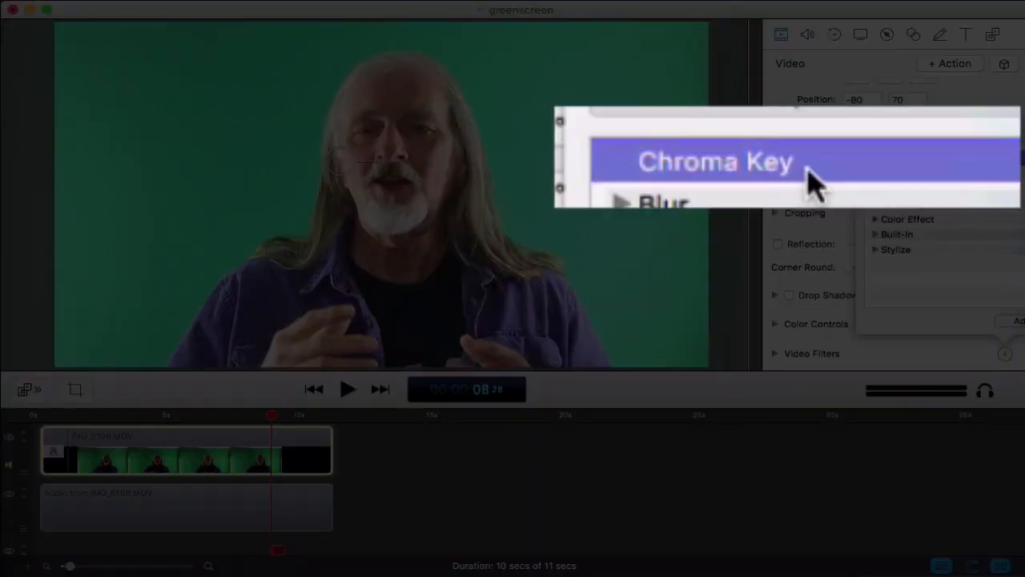
left_click(809, 182)
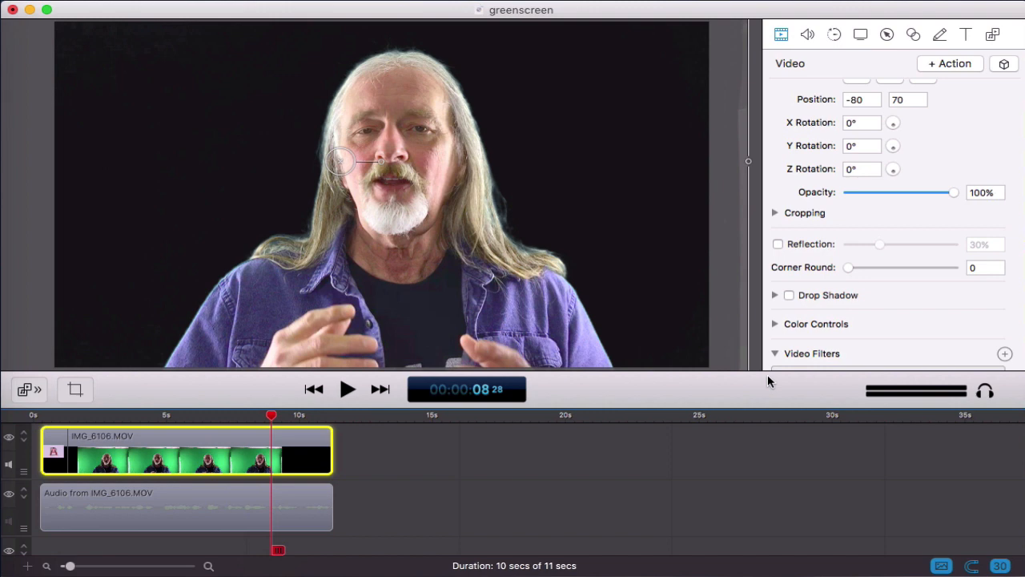
- Refine the Chroma Key color of the IMG_6106.MOV clip by trying shades in the Refine Key field until a medium green is selected
scroll(812, 342, "down", 3)
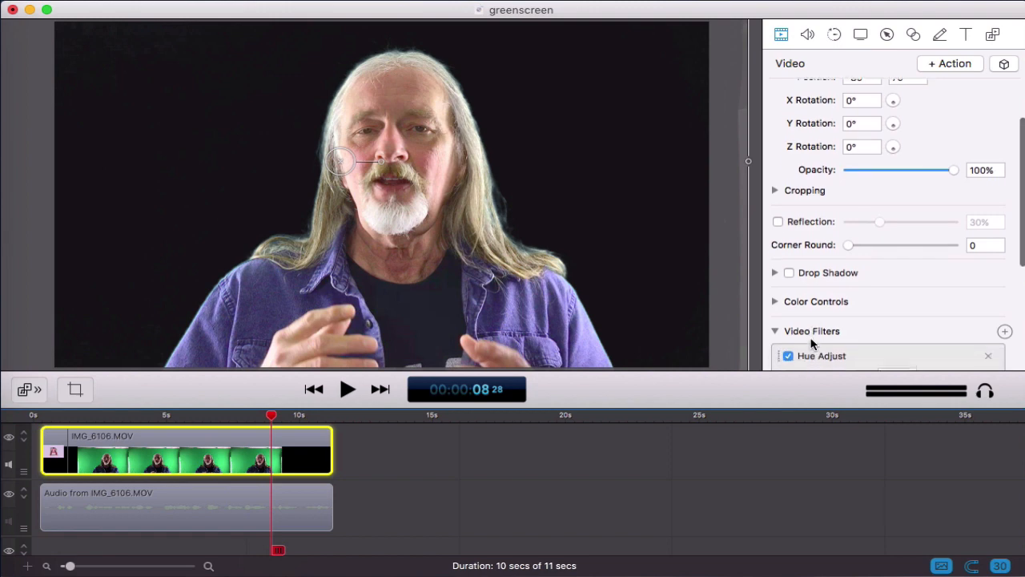
scroll(812, 343, "up", 2)
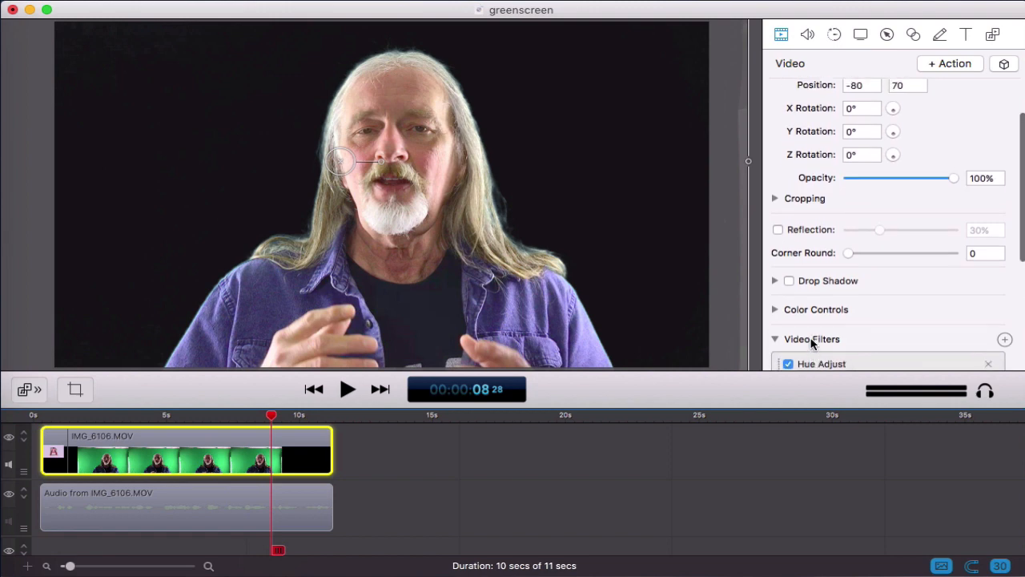
scroll(812, 343, "down", 5)
scroll(811, 342, "down", 6)
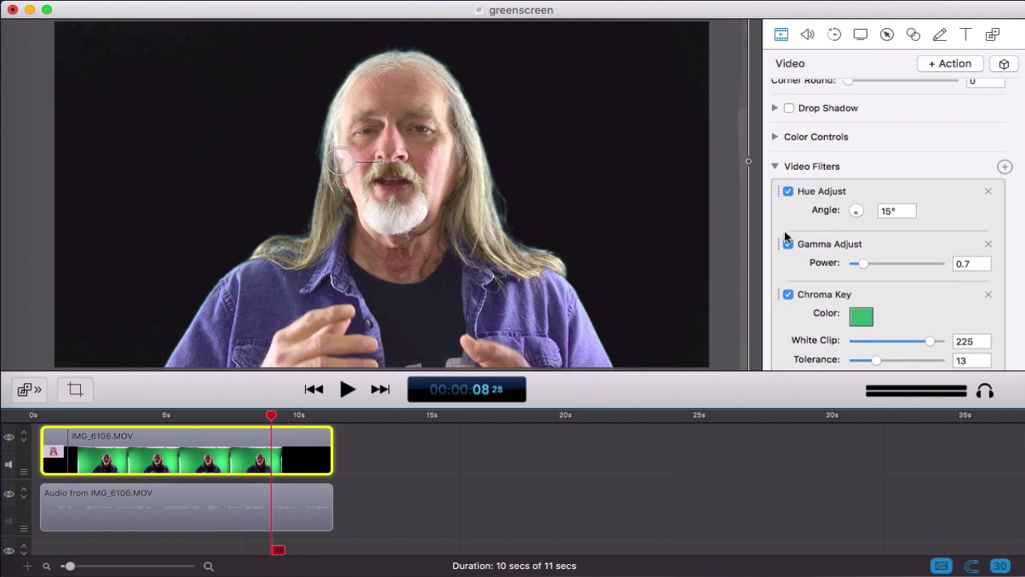
scroll(785, 233, "down", 2)
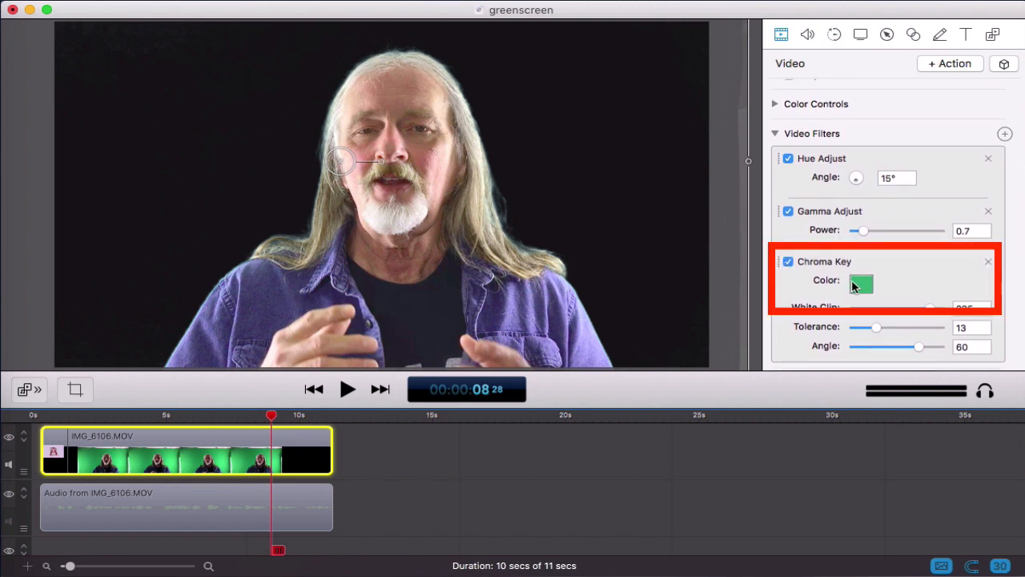
left_click(859, 290)
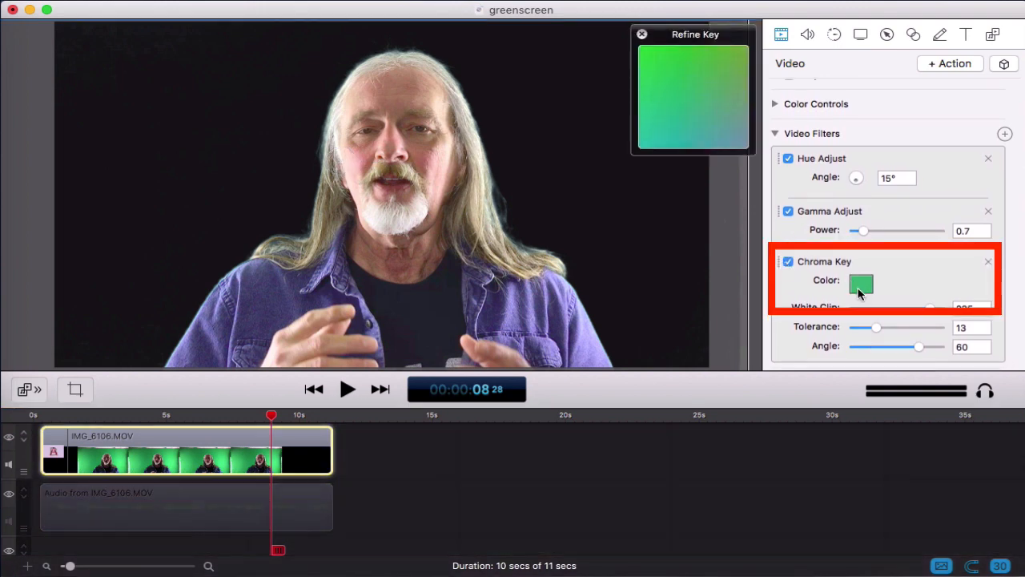
left_click(642, 34)
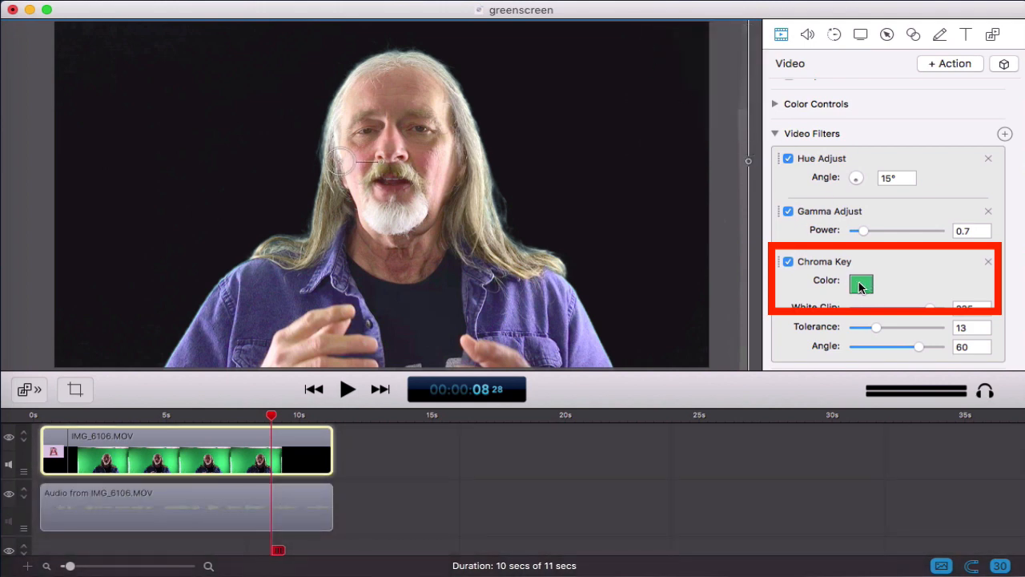
left_click(861, 287)
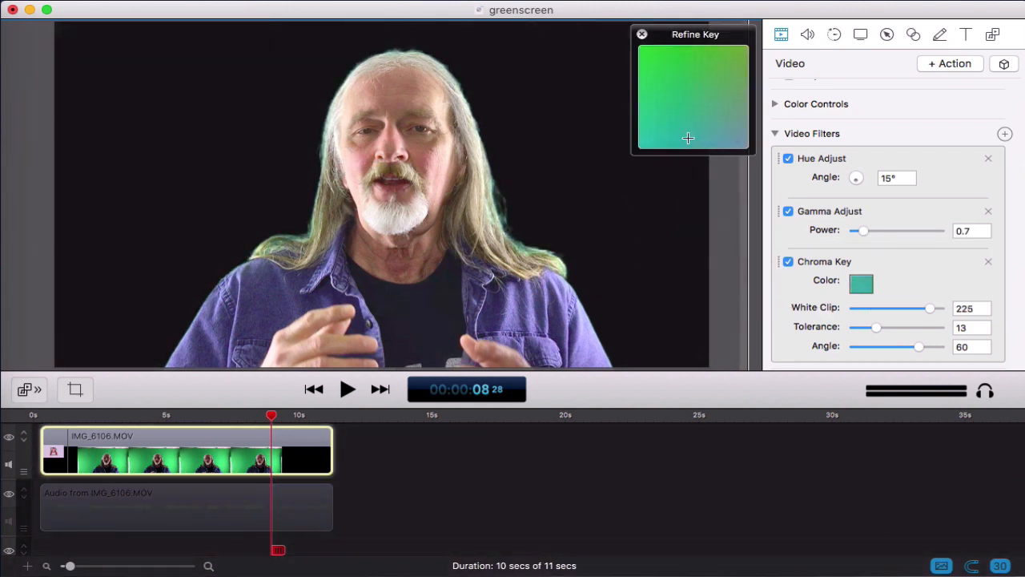
left_click(654, 128)
left_click_drag(654, 128, 649, 141)
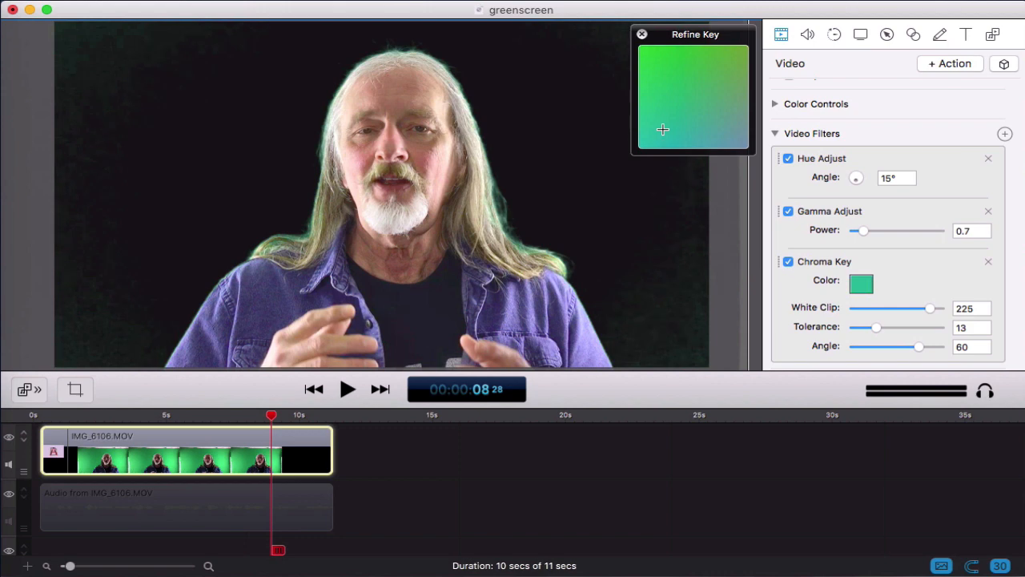
mouse_move(662, 128)
left_mouse_down()
mouse_move(668, 57)
mouse_move(729, 101)
mouse_move(679, 126)
left_mouse_up()
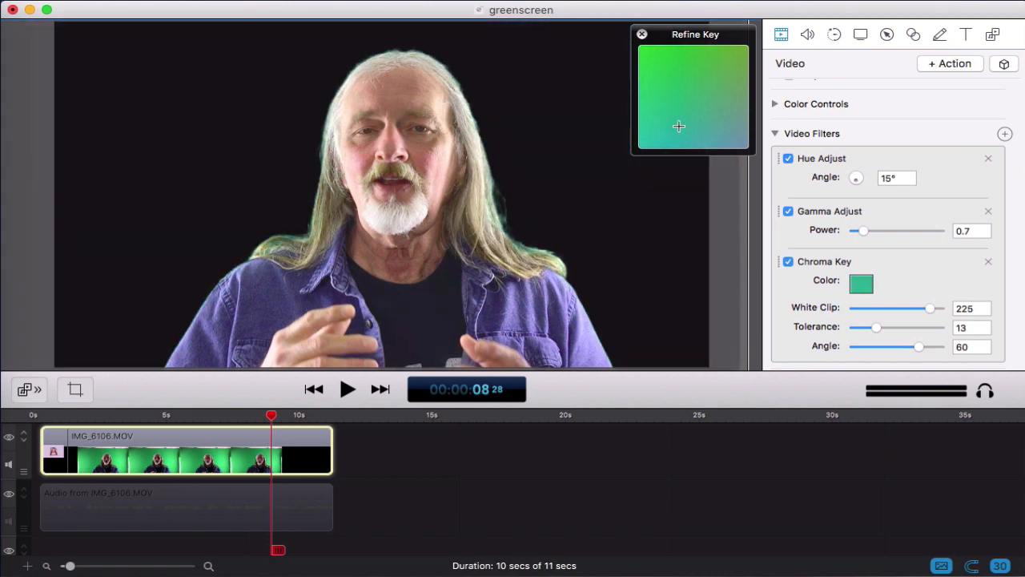
left_click_drag(678, 125, 710, 94)
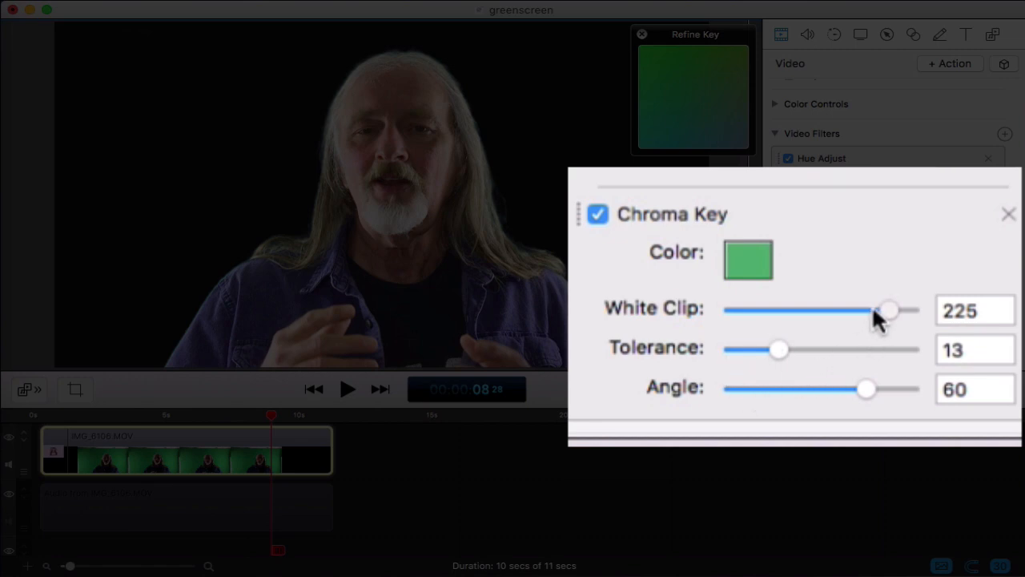
- Set the Chroma Key white clip to 235, tolerance to 31 and angle to 70, and close the Refine Key swatch
mouse_move(922, 309)
left_mouse_down()
mouse_move(897, 313)
mouse_move(933, 318)
left_mouse_up()
left_click_drag(872, 330, 926, 357)
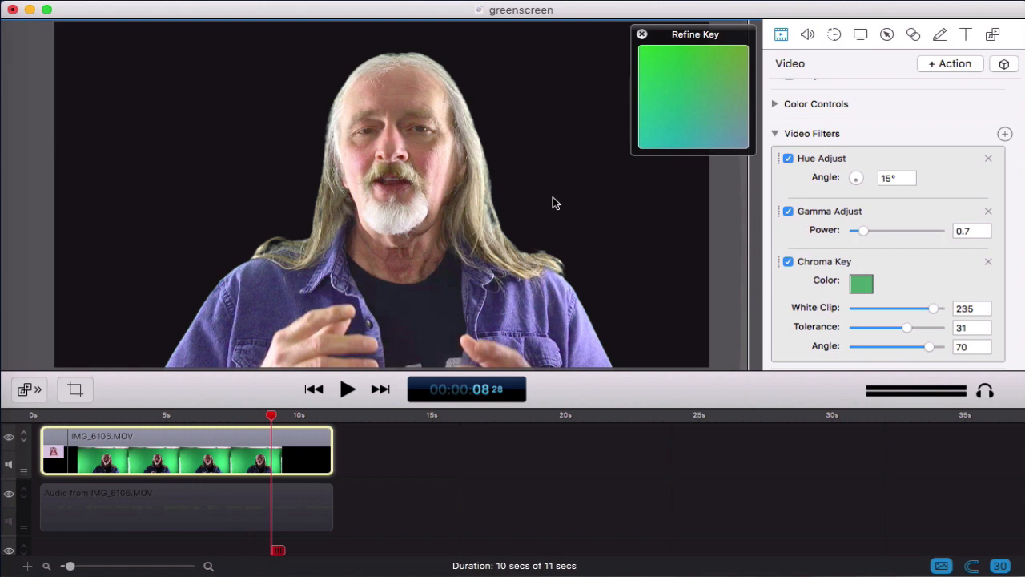
key("super+equal")
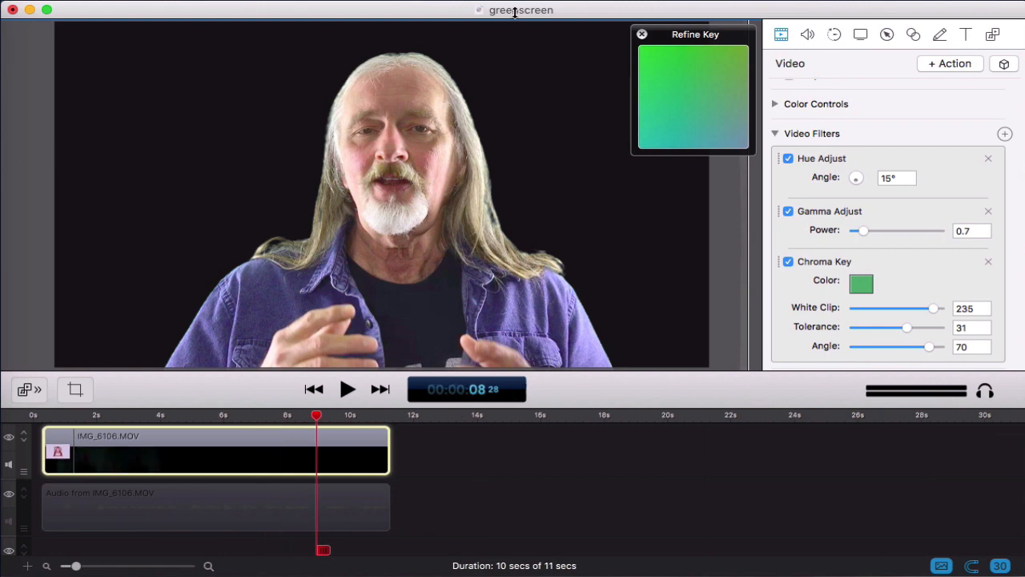
left_click(641, 36)
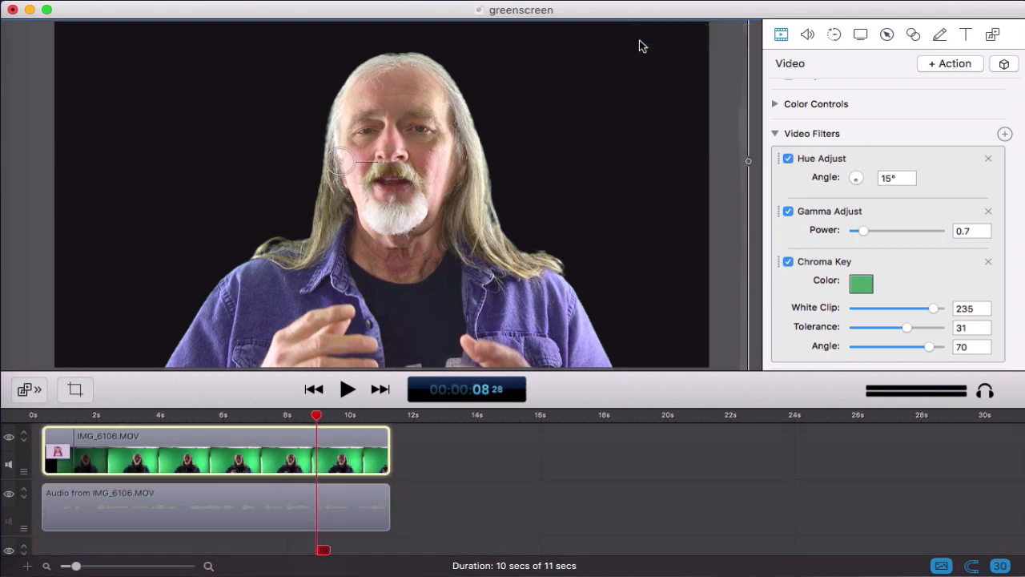
- Play the keyed clip from about the 6-second mark to check the edges around the subject
left_click(225, 417)
key("space")
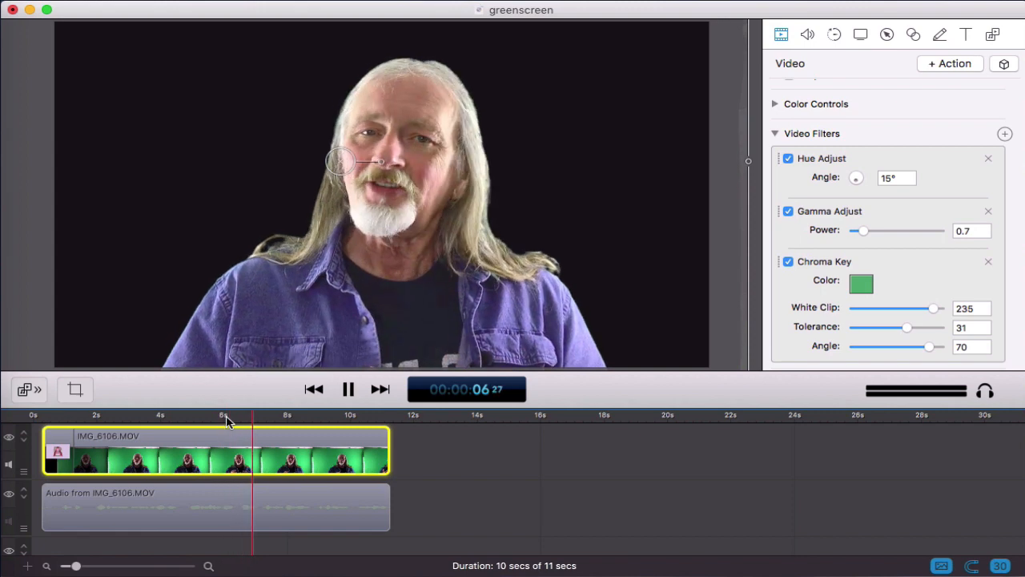
left_click(456, 496)
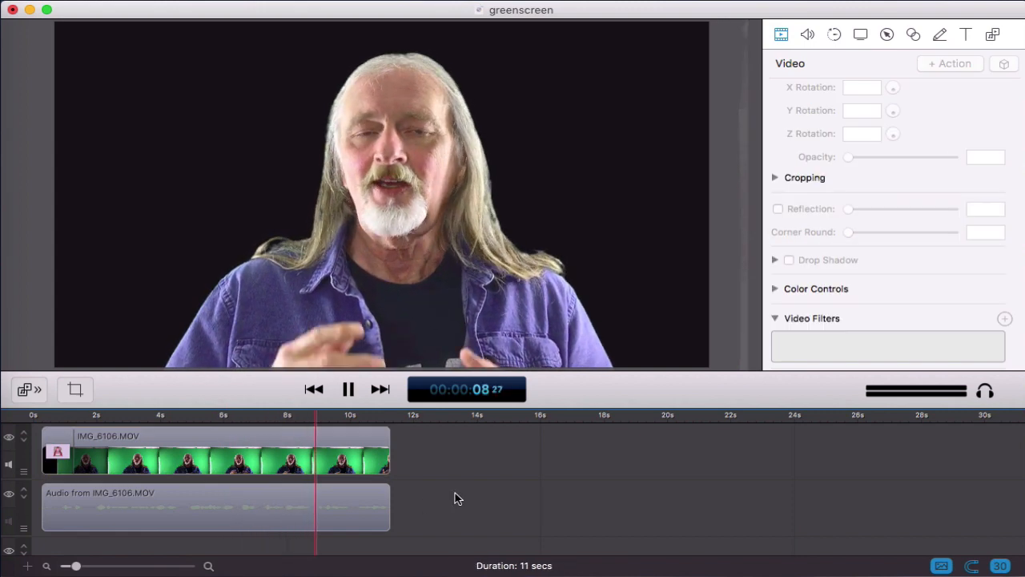
key("space")
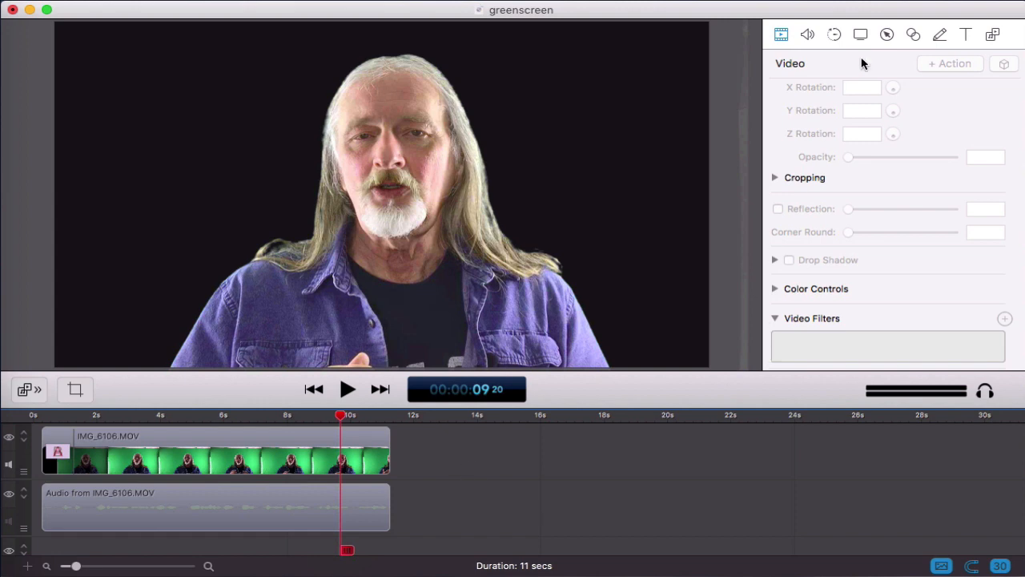
- Place the wood plank image canstockphoto45334598.jpg on the track below the audio, with its end aligned to the end of the video clip
left_click(992, 35)
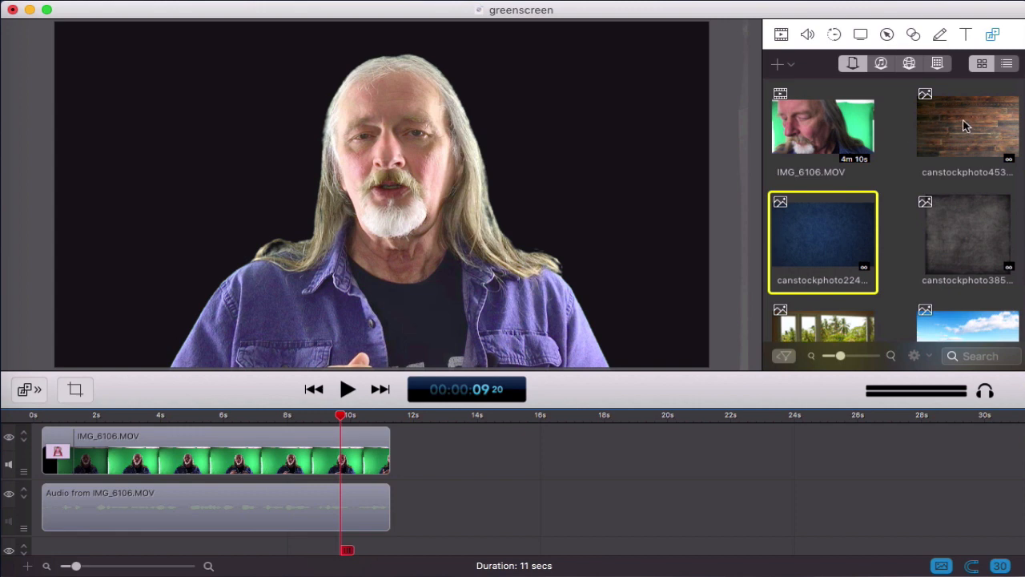
left_click_drag(965, 126, 641, 475)
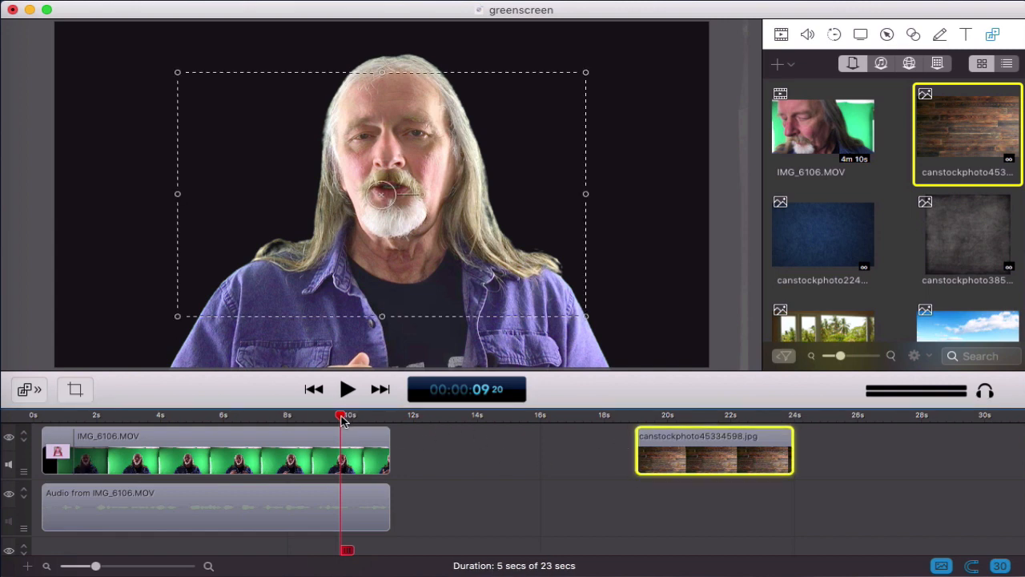
mouse_move(678, 435)
left_click_drag(700, 439, 524, 548)
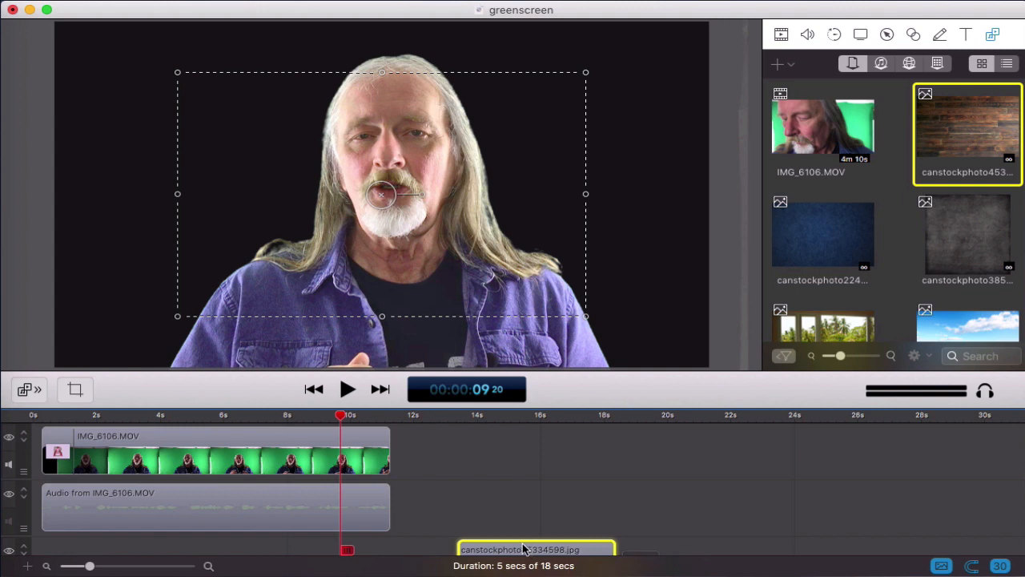
left_click(372, 439)
left_click(369, 506)
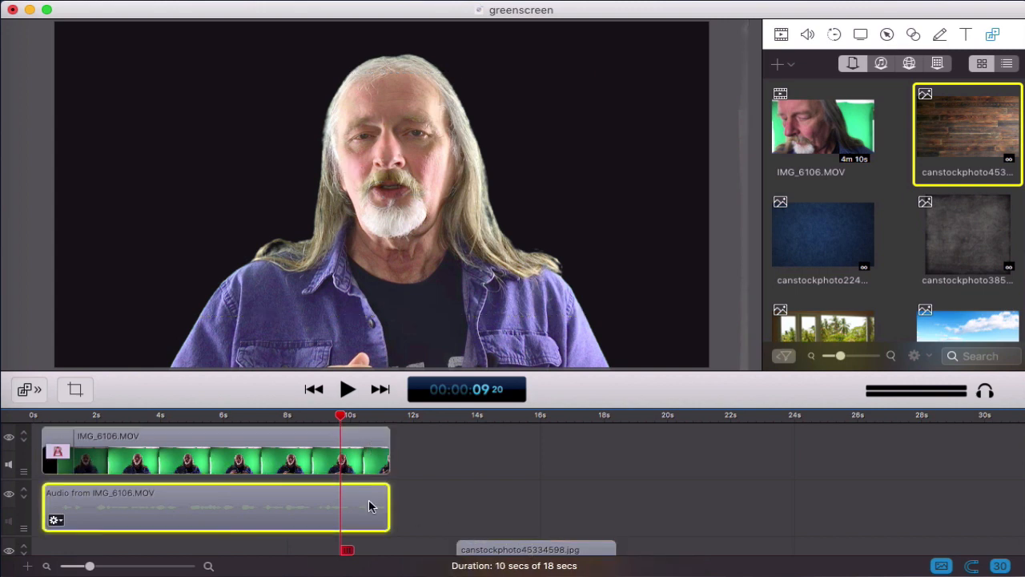
left_click_drag(517, 548, 298, 544)
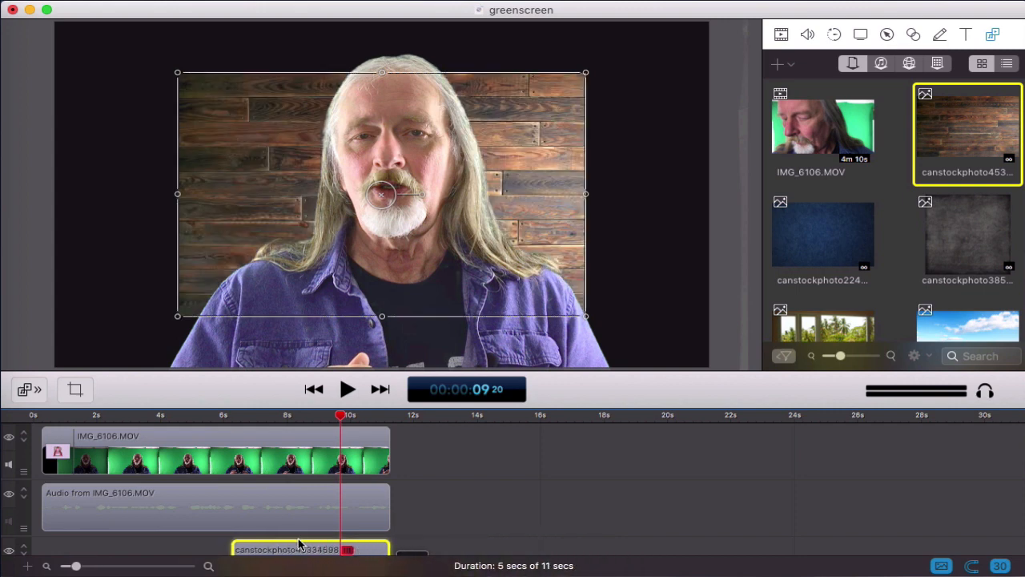
- Extend the start of the wood background clip back to the beginning of the IMG_6106.MOV clip
left_click(224, 551)
left_click(244, 550)
left_click_drag(240, 550, 56, 541)
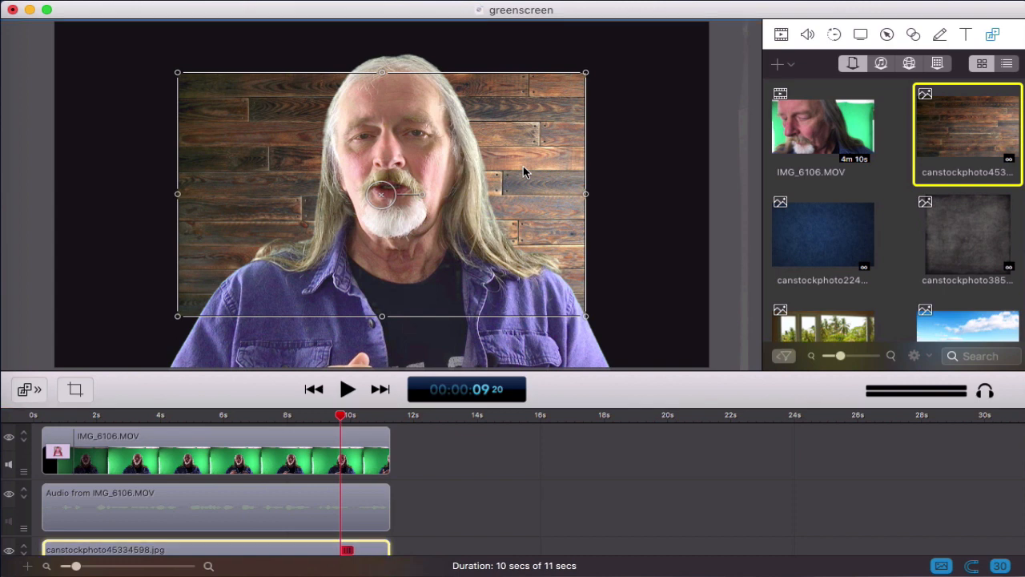
- Move the wood background to the canvas's upper-left corner and scale it up to fill the whole frame
left_click_drag(523, 166, 407, 120)
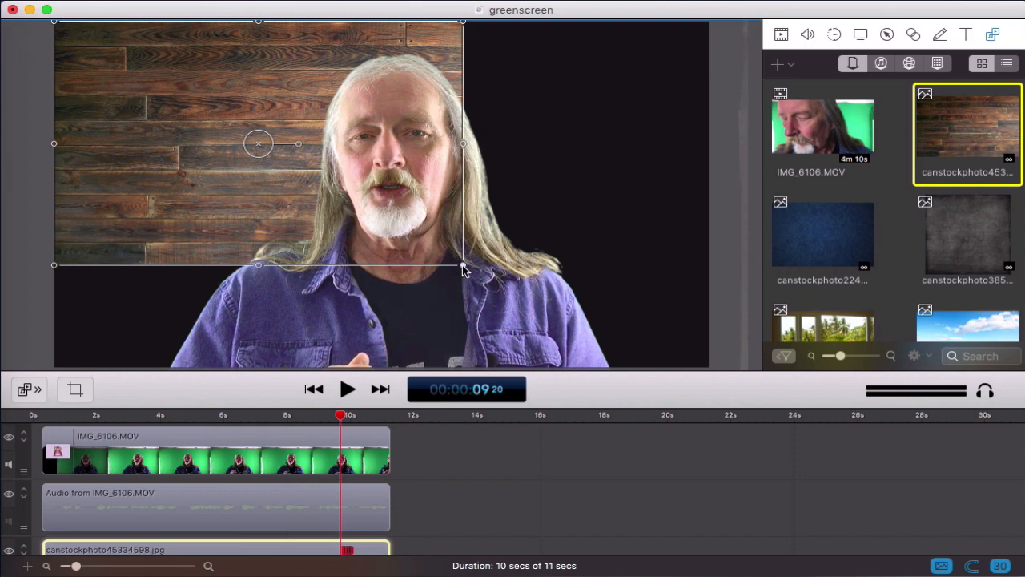
left_click_drag(464, 269, 733, 341)
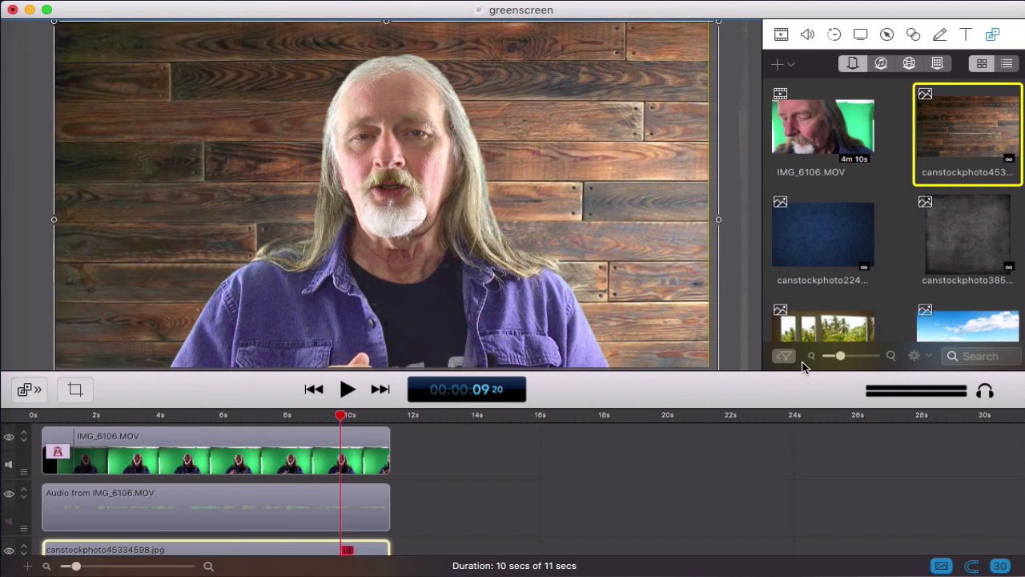
left_click(669, 484)
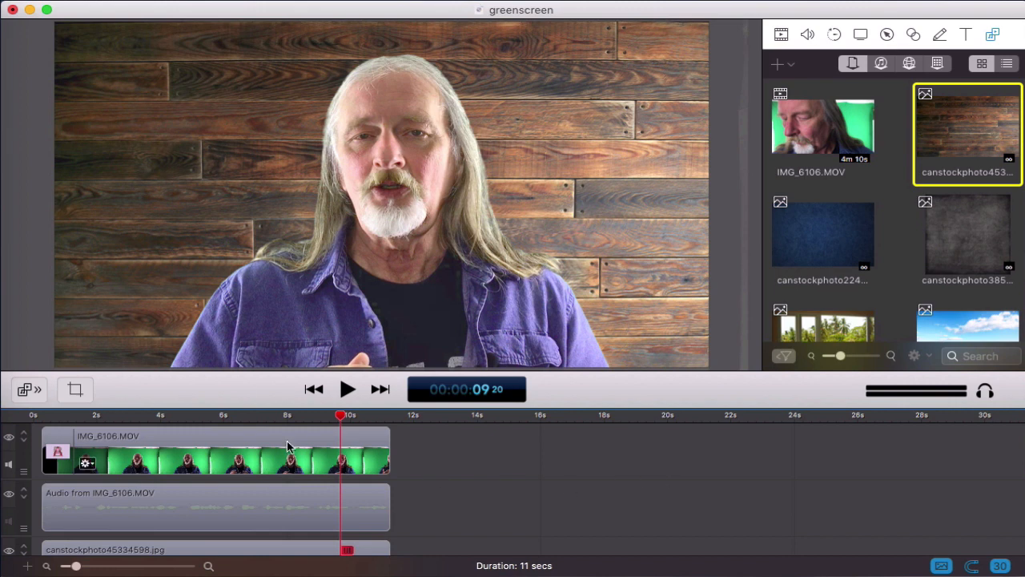
- Play the composite from the 6-second mark to check the subject against the wood background
left_click(223, 415)
key("space")
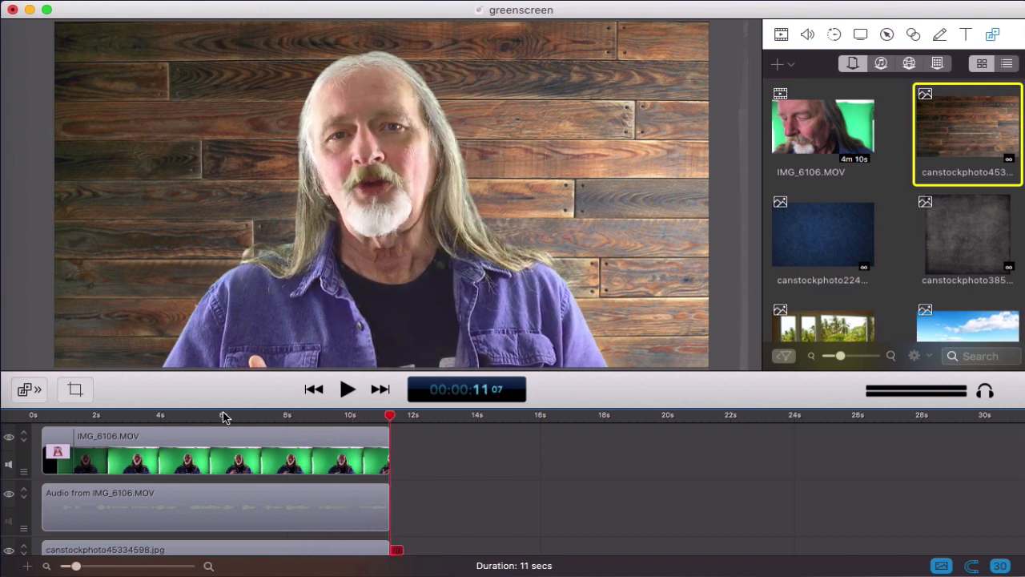
- Replace the wood background clip with the blue texture image canstockphoto22494724 copy 2.png on the same track, aligned to the video clip's end
left_click(324, 549)
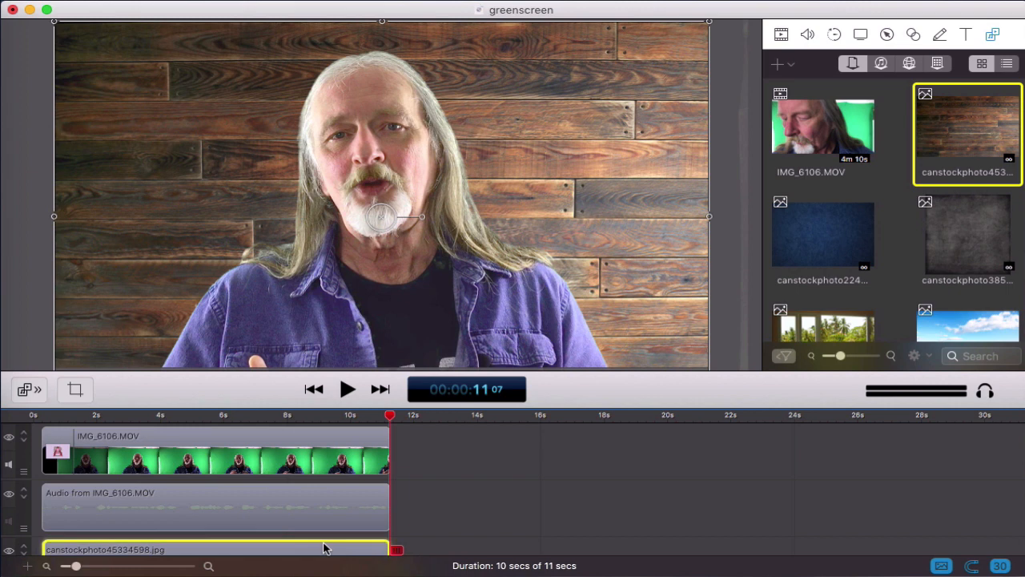
key("Delete")
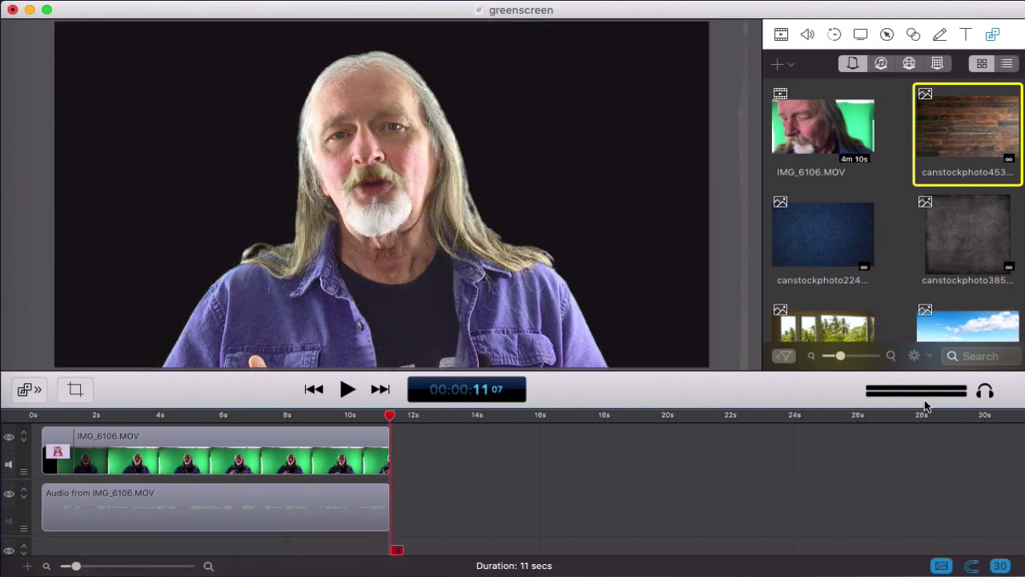
left_click(837, 240)
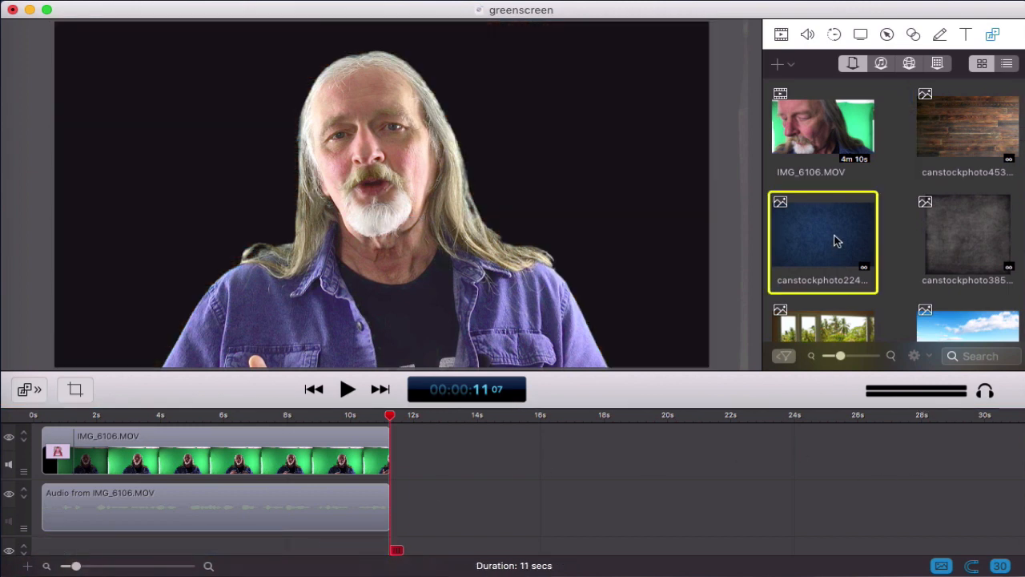
left_click_drag(833, 240, 290, 529)
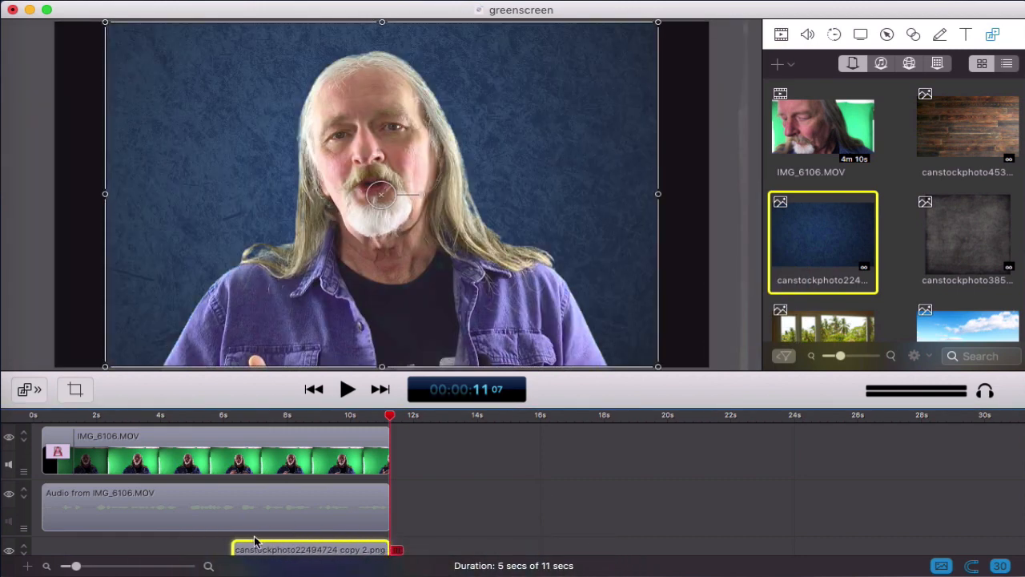
- Extend the blue texture clip back to the start of IMG_6106.MOV and play the composite from about 4 seconds
left_click_drag(235, 548, 53, 545)
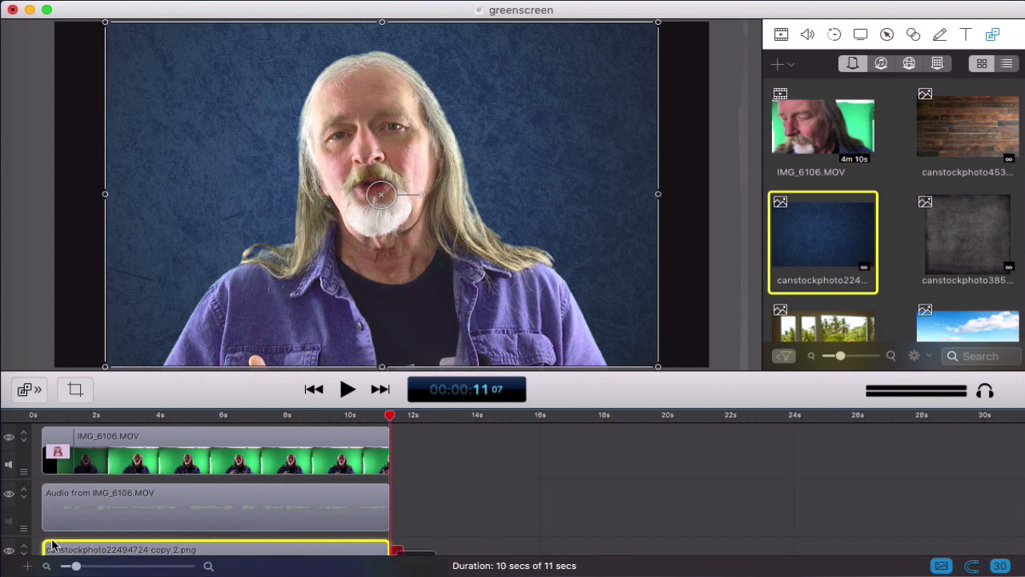
left_click(172, 416)
key("space")
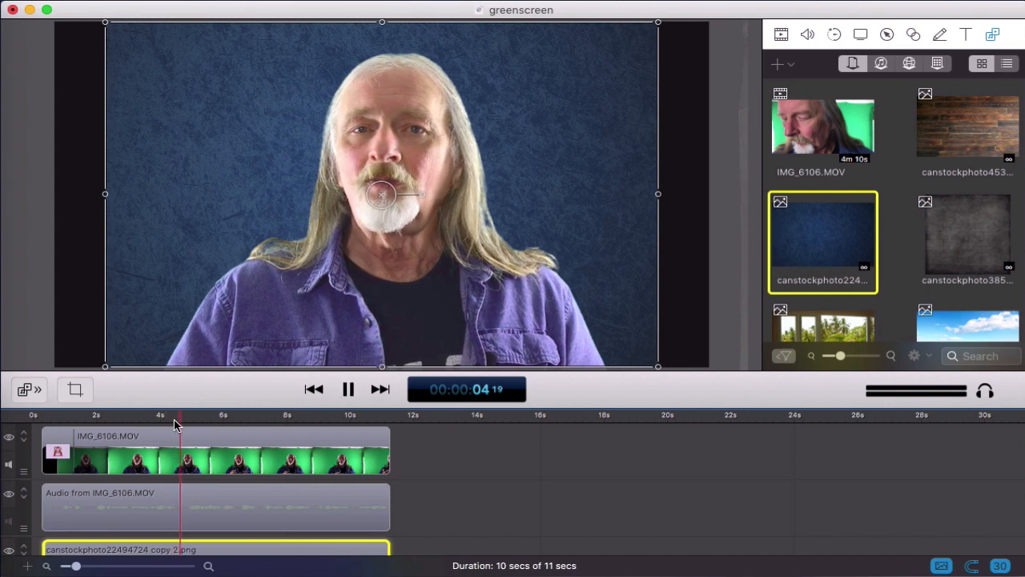
key("space")
- Scale the blue texture up to fill the whole frame and play the composite to check it
left_click_drag(107, 368, 48, 390)
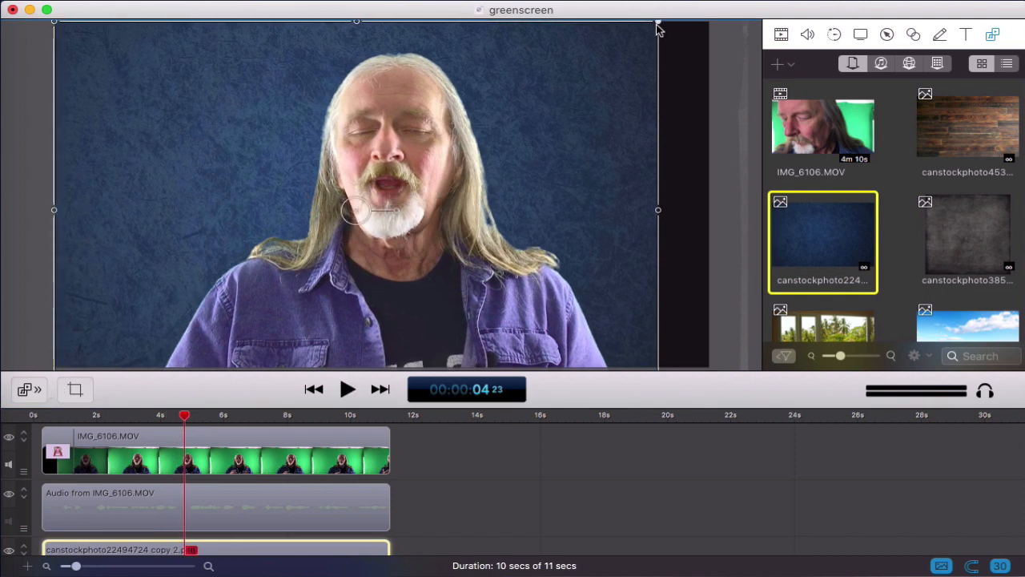
left_click_drag(661, 26, 743, 7)
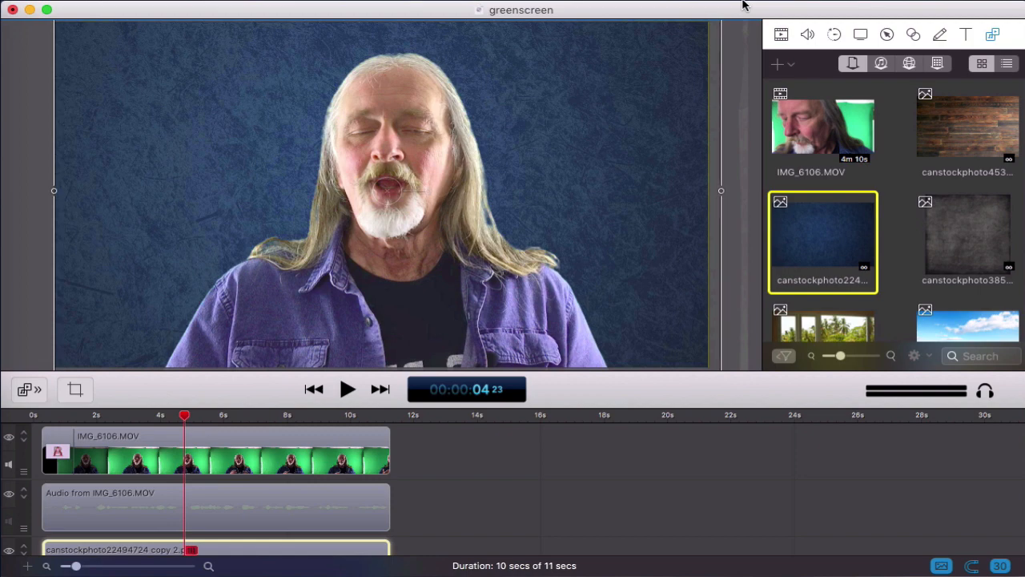
left_click(609, 494)
key("space")
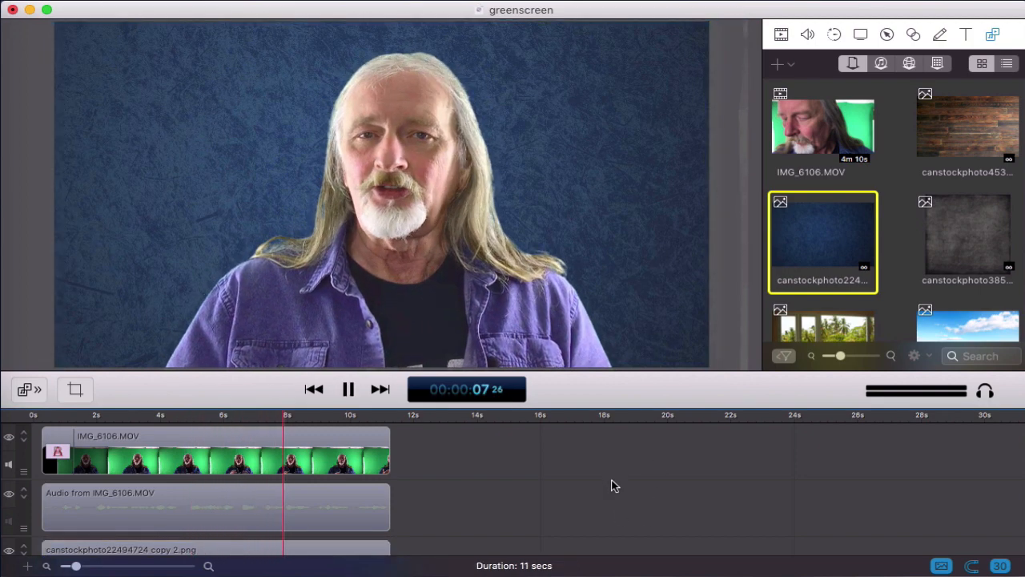
key("space")
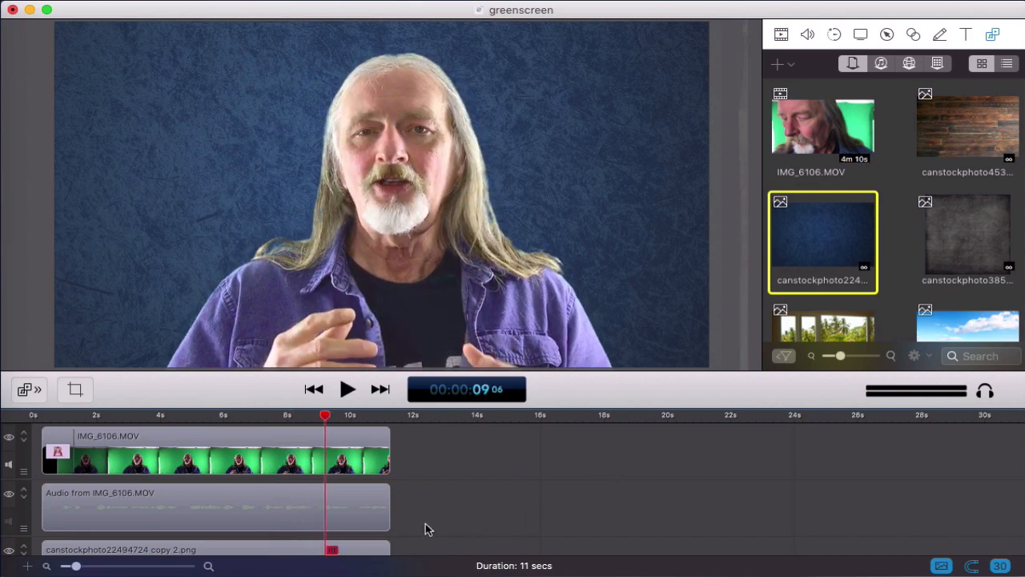
- Replace the blue texture clip with the beach image canstockphoto47180914.jpg on the same track, aligned to the video clip's end
left_click(383, 549)
key("Delete")
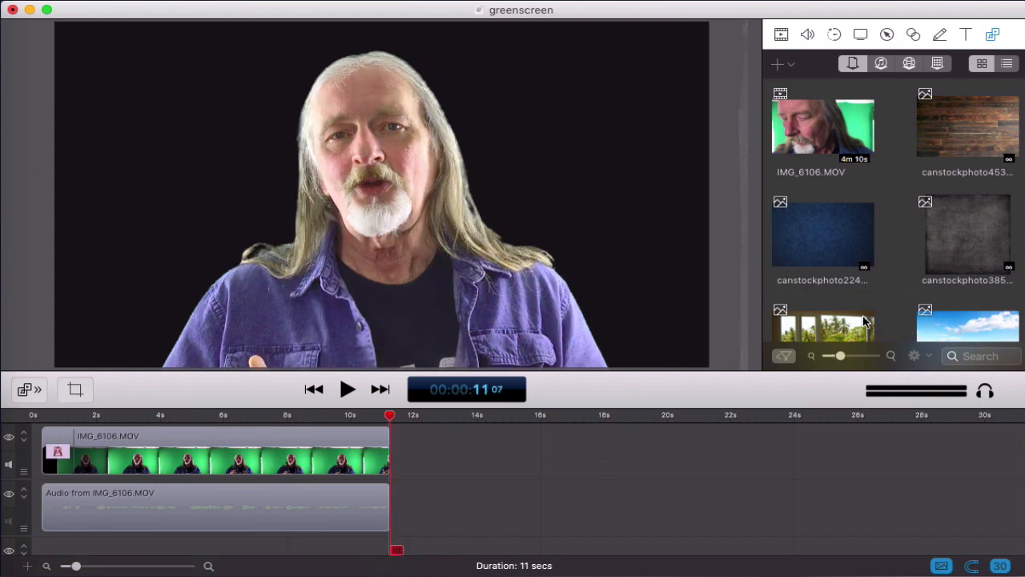
scroll(864, 320, "down", 3)
left_click_drag(929, 264, 504, 525)
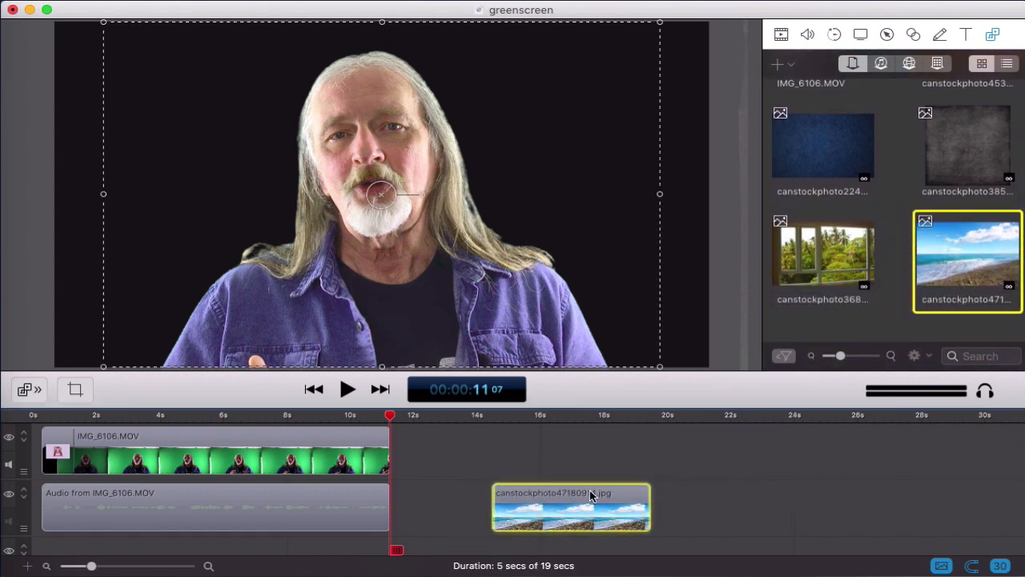
left_click_drag(590, 496, 333, 571)
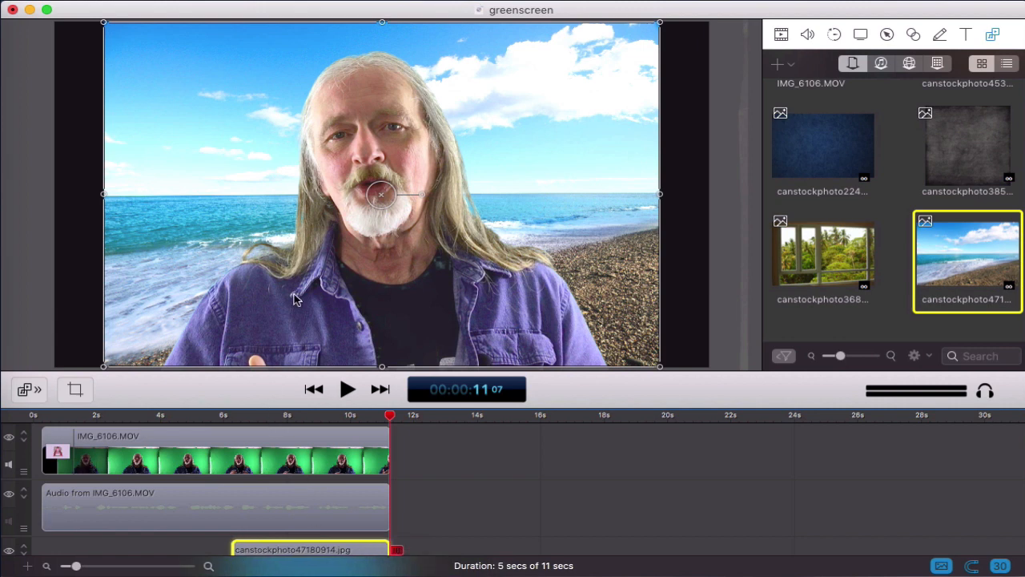
- Scale the beach image up from its corners to fill the whole frame, leaving the clip deselected
left_click_drag(105, 366, 53, 396)
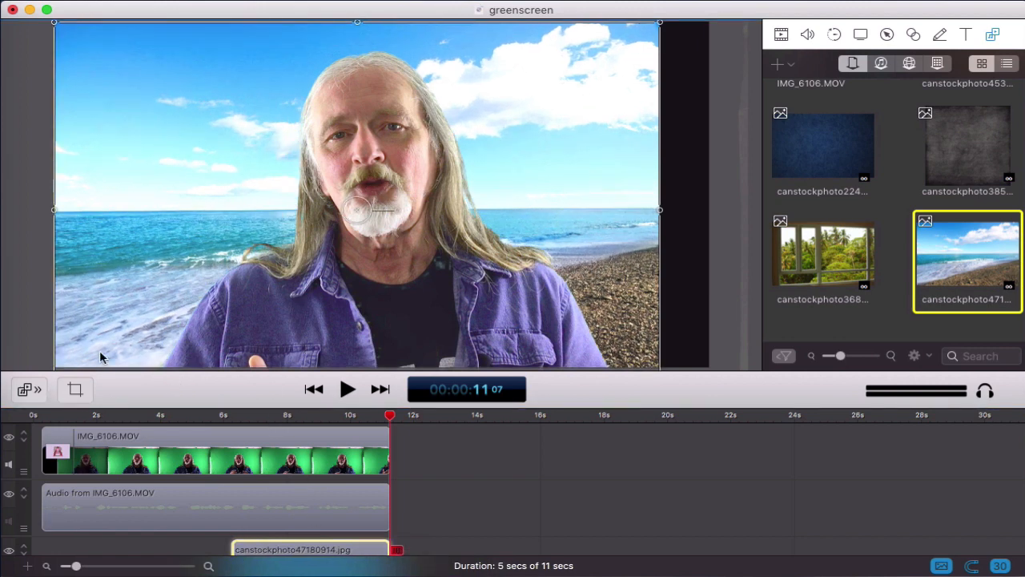
left_click_drag(659, 24, 725, 3)
left_click(586, 508)
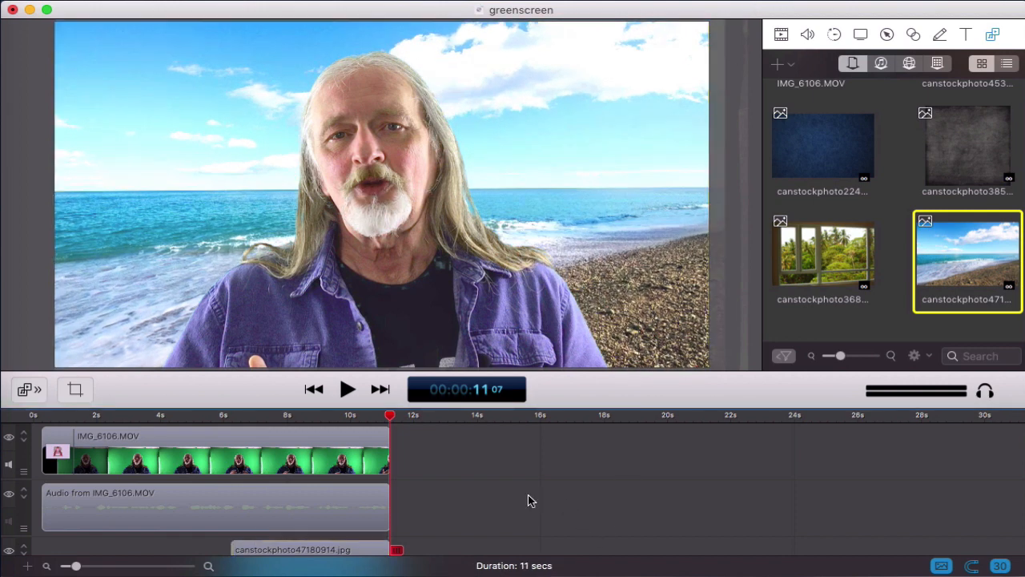
- Play the composite from about the 6-second mark to check the subject against the beach background
left_click(237, 417)
key("space")
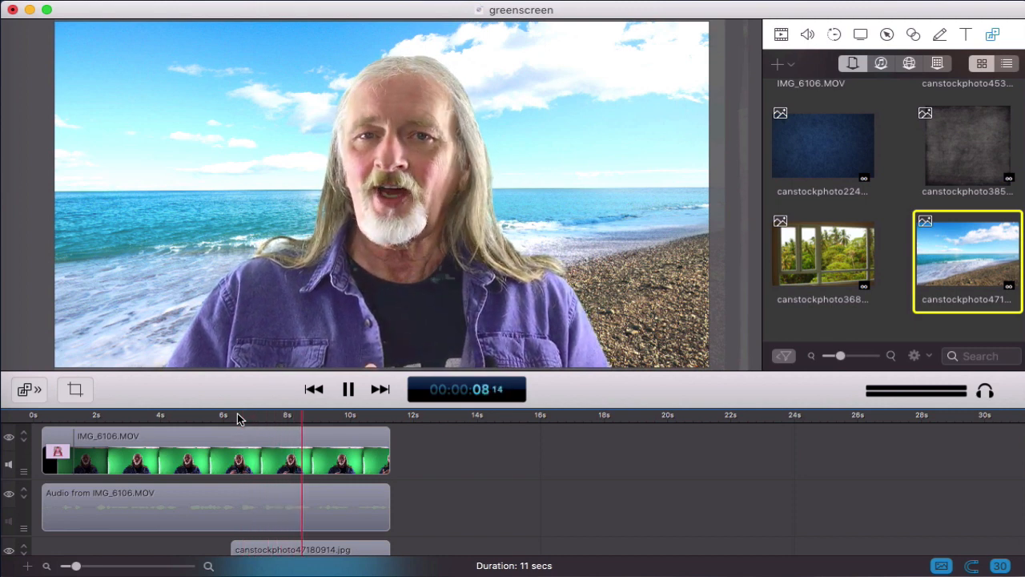
key("space")
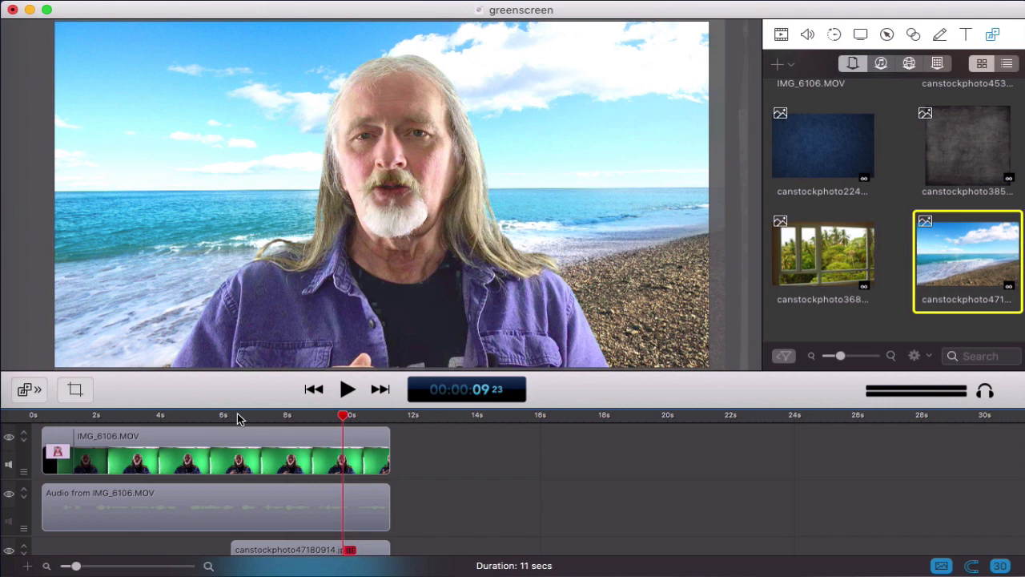
- Replace the beach clip with the window image canstockphoto36889573 on the same track and play the composite from about 7.5 seconds
mouse_move(252, 432)
left_click(378, 551)
key("Delete")
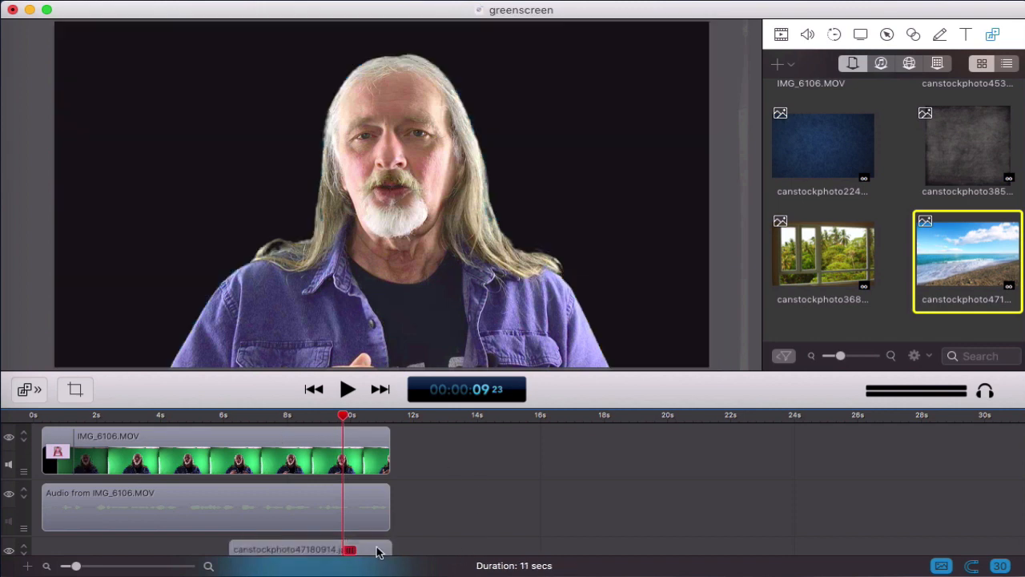
left_click_drag(837, 248, 249, 561)
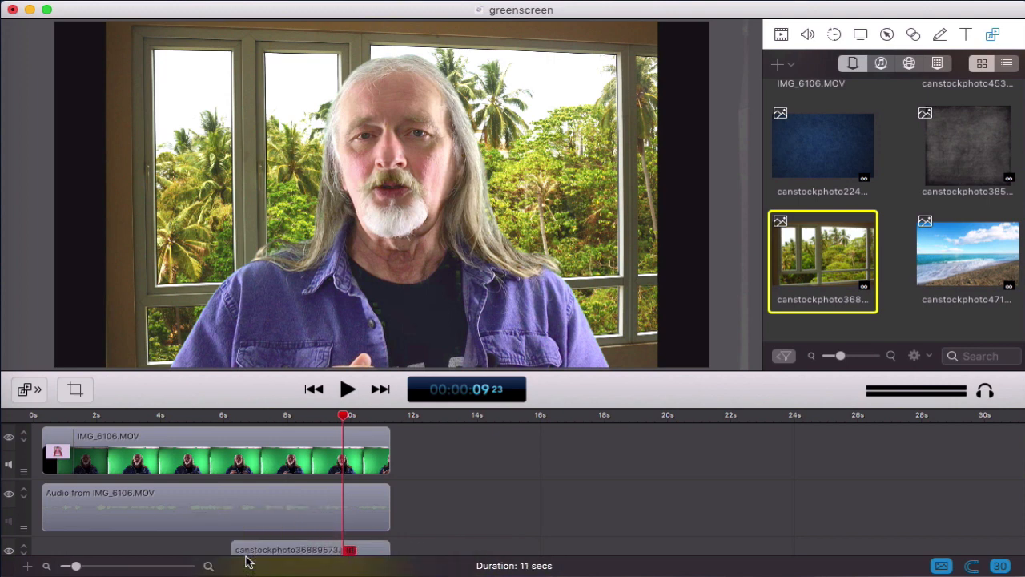
left_click(276, 416)
key("space")
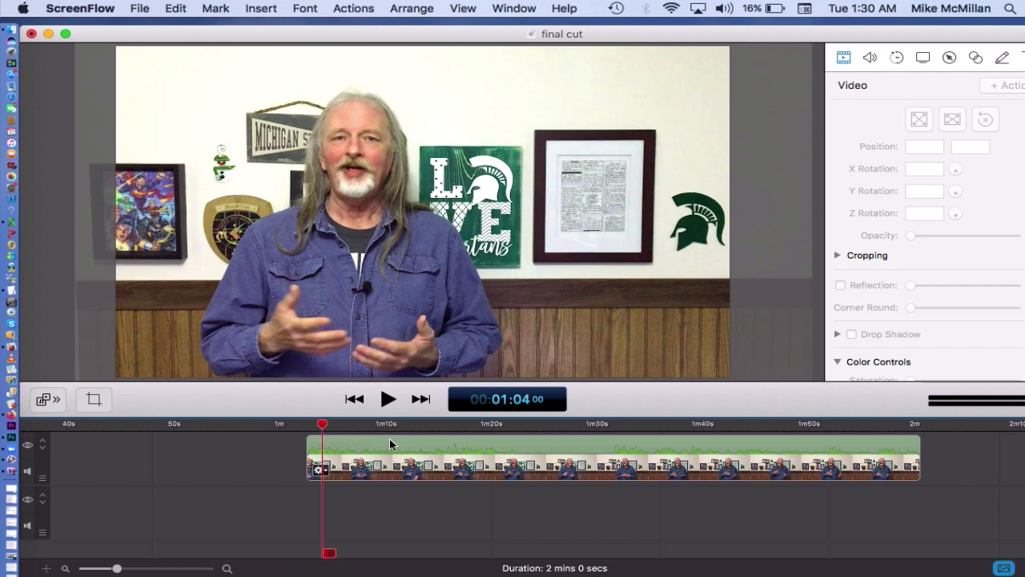
- In the final cut project, compare the subject's position in the IMG_6109.MOV clip at about 1:14 and 1:40
left_click(431, 435)
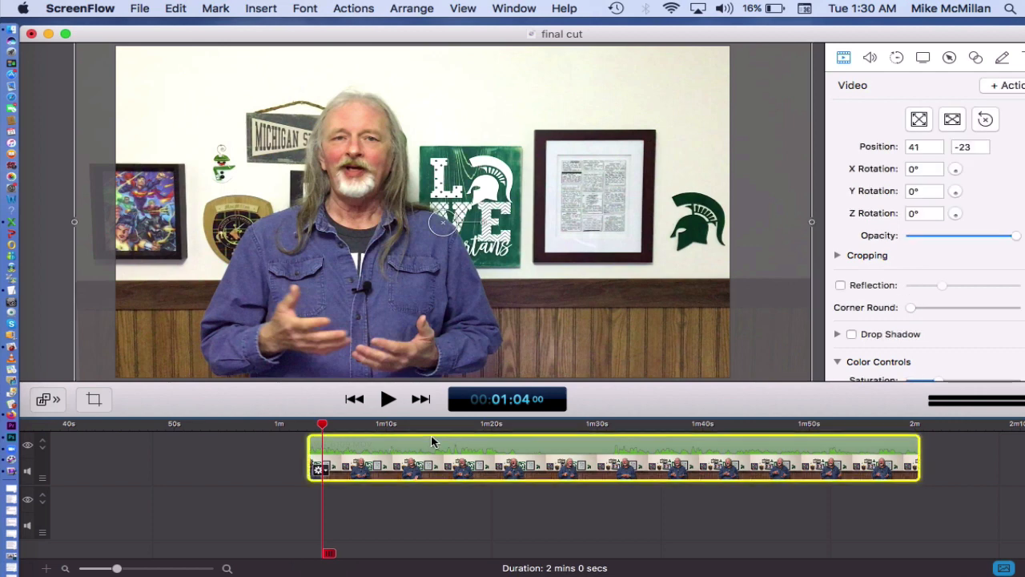
left_click(430, 425)
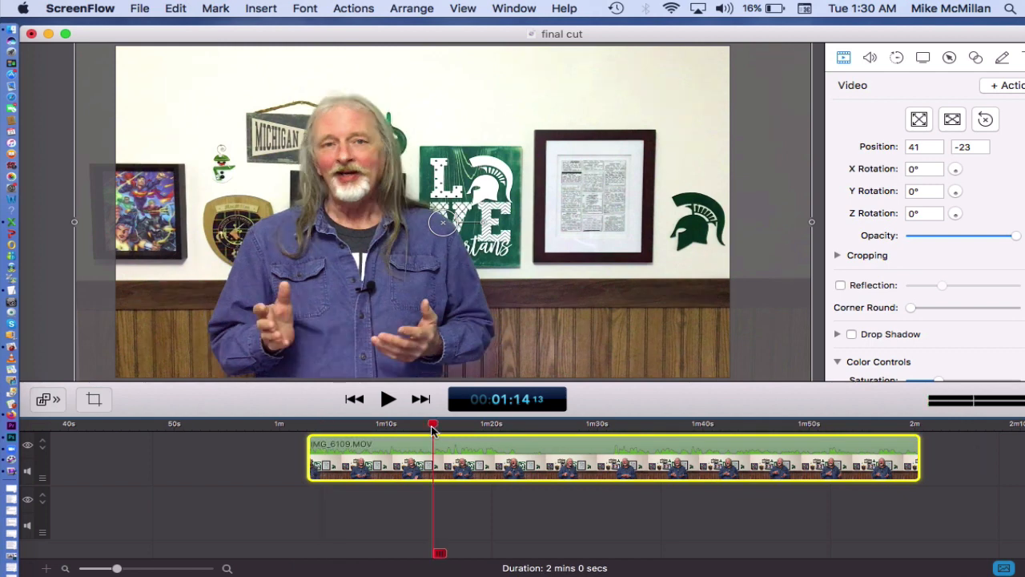
left_click(702, 428)
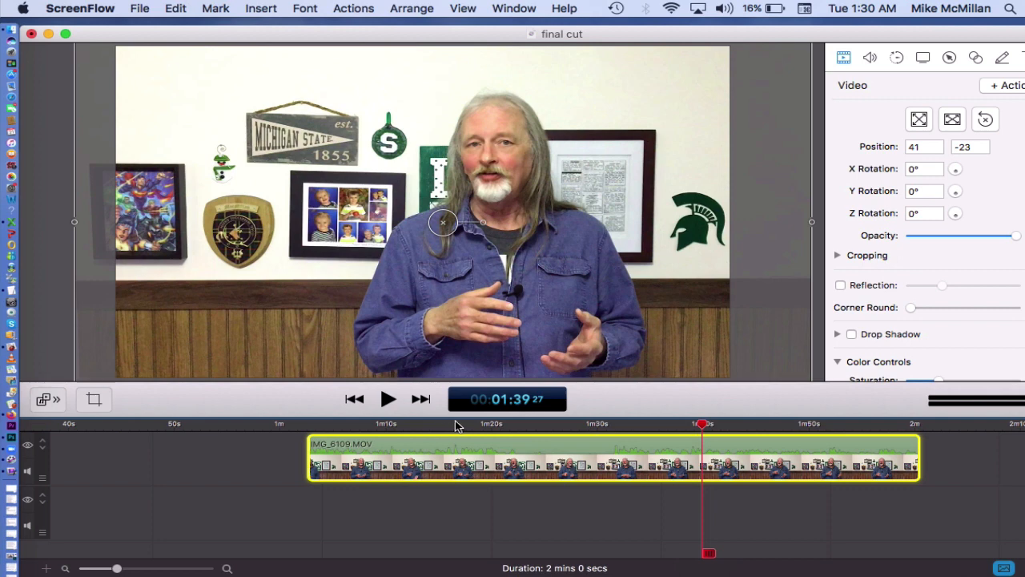
left_click(424, 430)
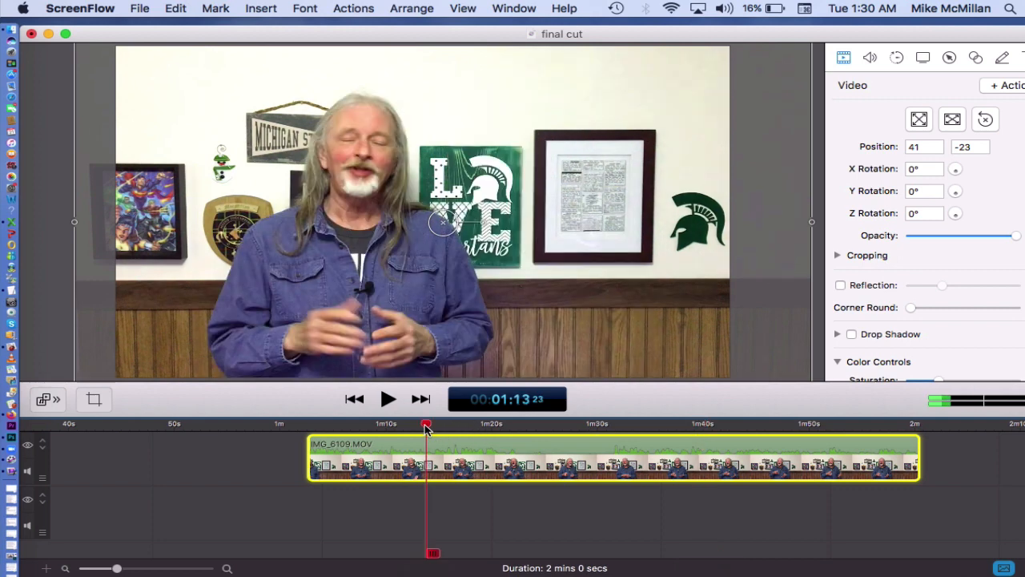
left_click(715, 425)
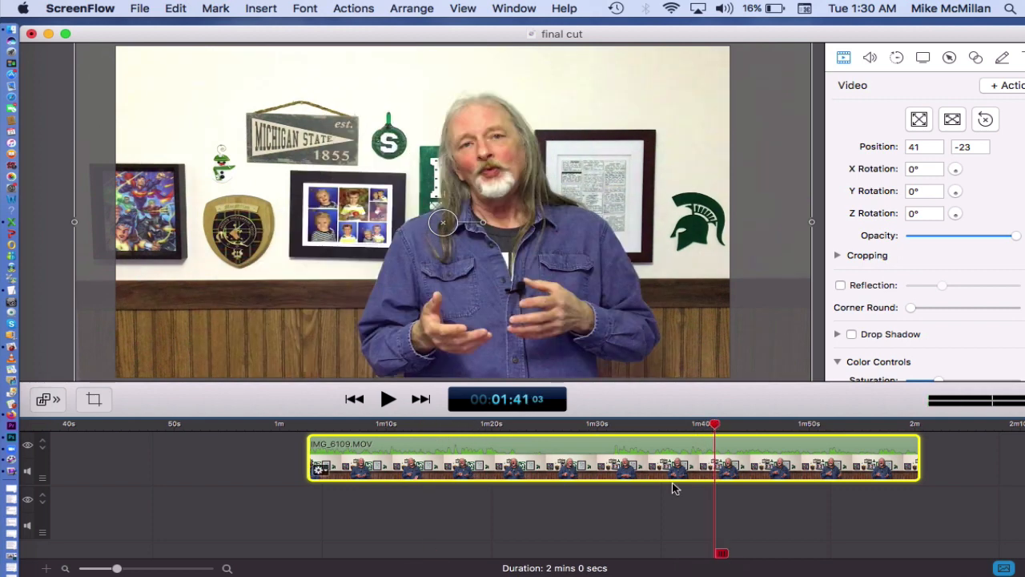
left_click(552, 547)
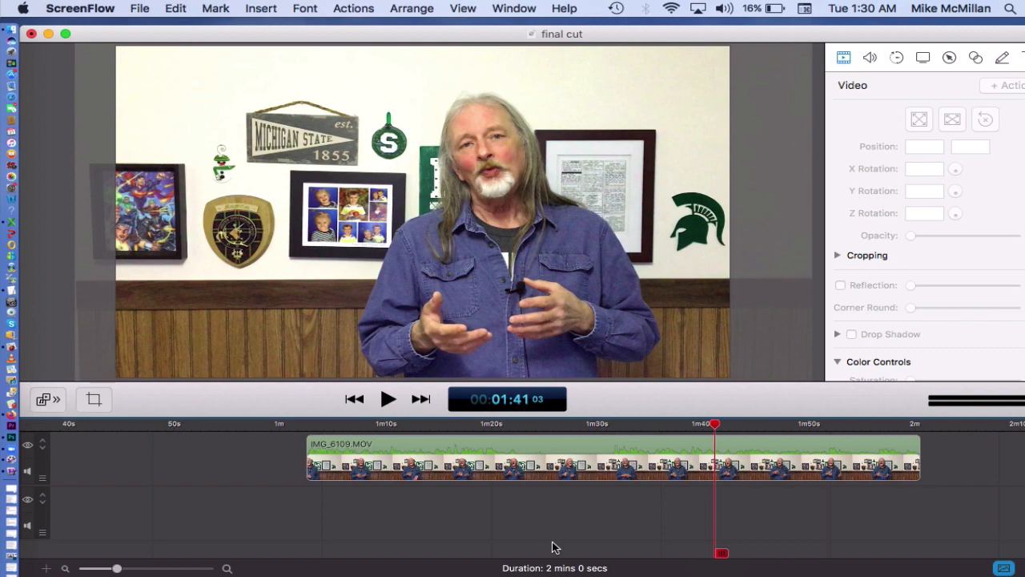
- Play the IMG_6109.MOV clip from 1:19 to review the first speaking section
left_click(466, 425)
mouse_move(467, 429)
left_mouse_down()
mouse_move(495, 430)
mouse_move(481, 429)
left_mouse_up()
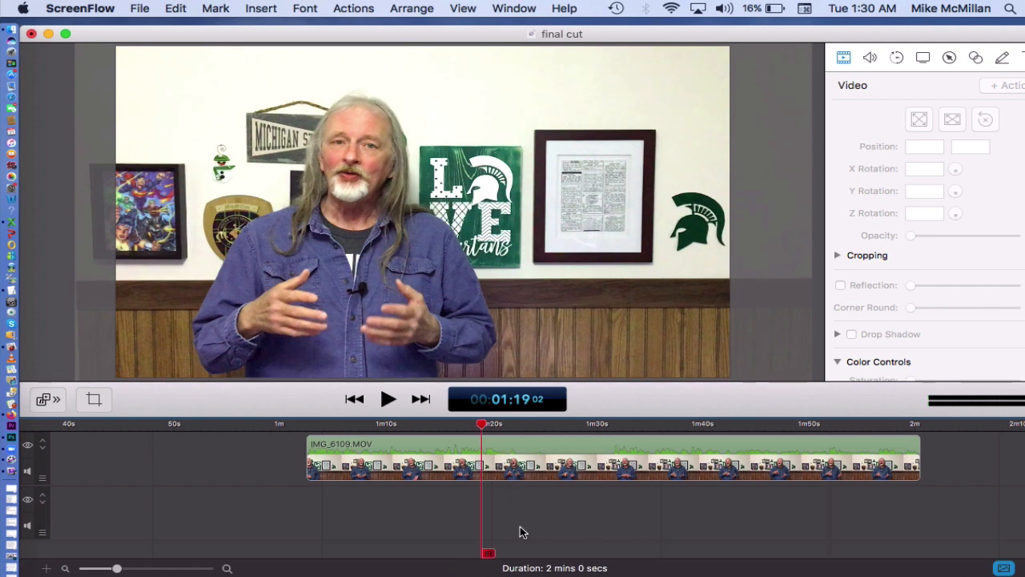
key("space")
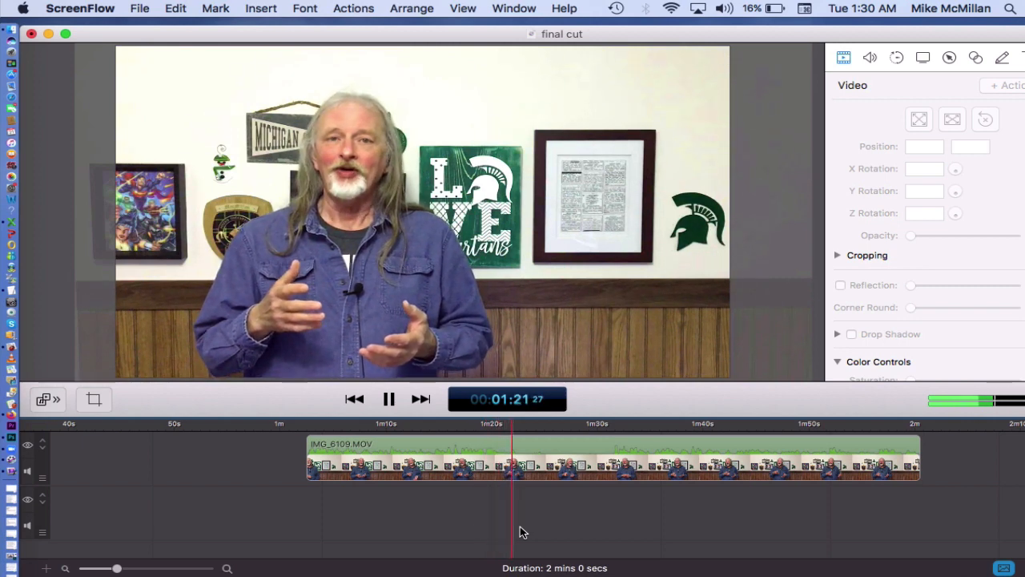
key("space")
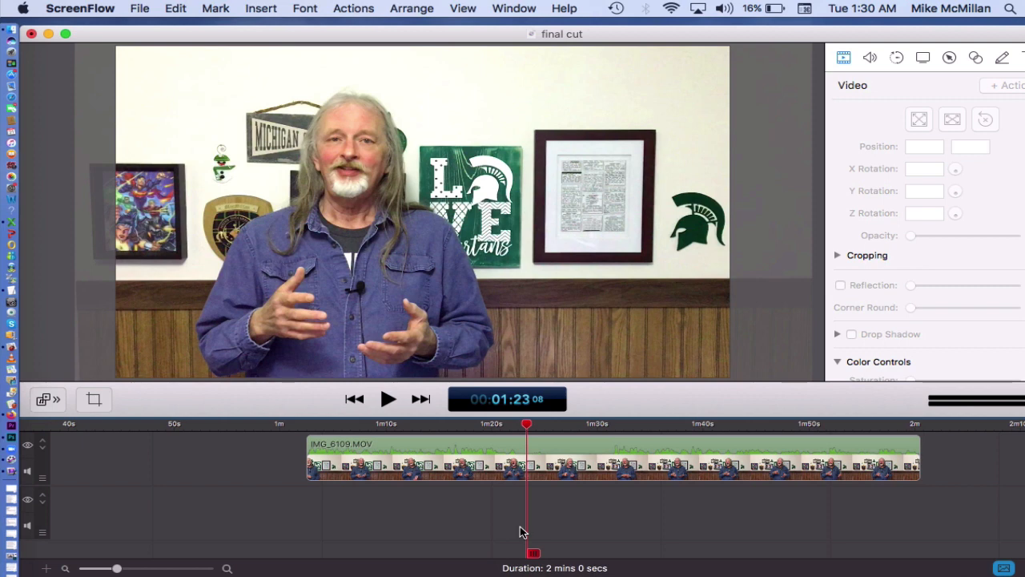
- Play IMG_6109.MOV from about 1:21 and skip ahead to about 1:34 to review the subject's change of position
left_click(504, 424)
key("space")
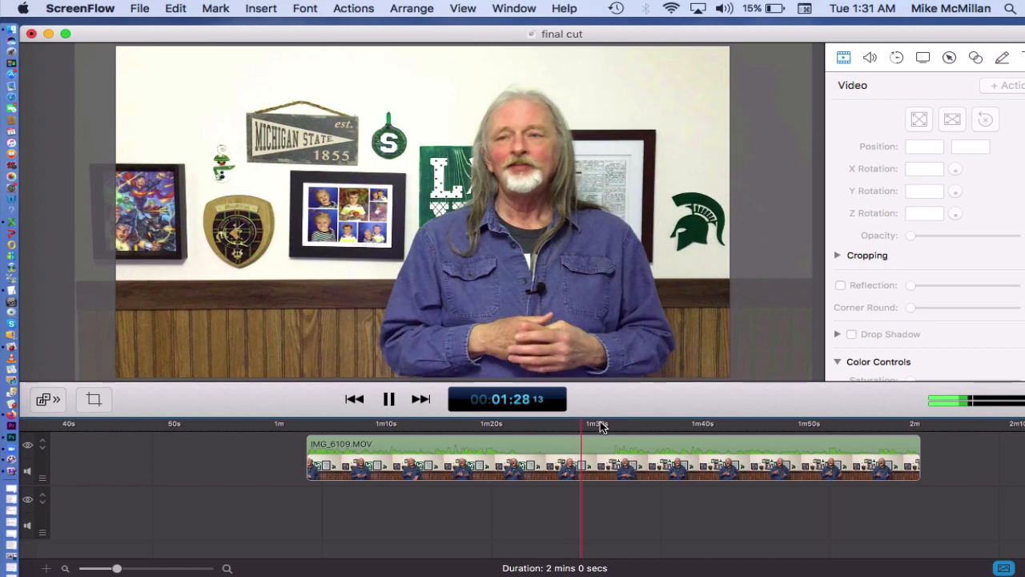
left_click_drag(608, 425, 645, 428)
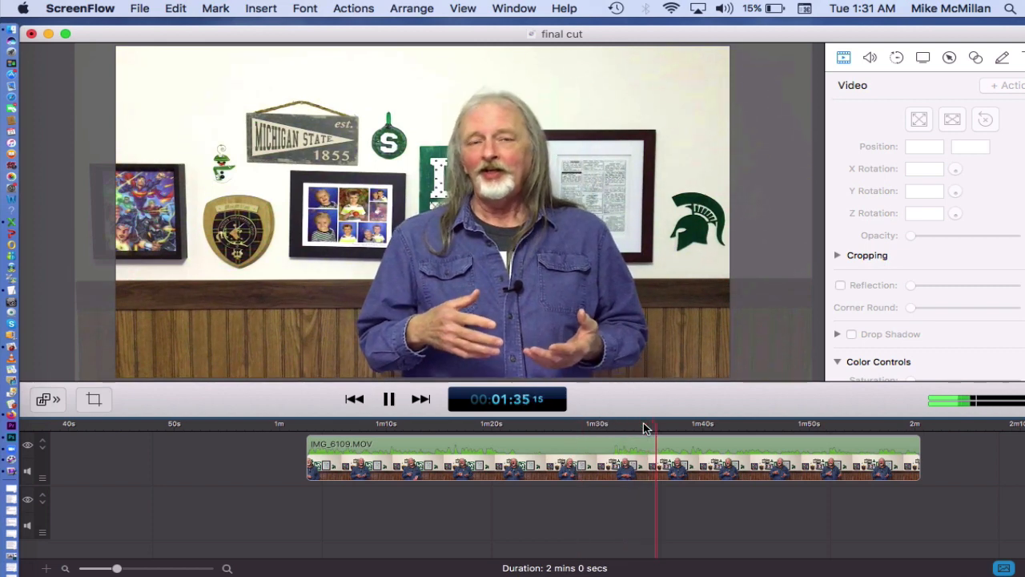
key("space")
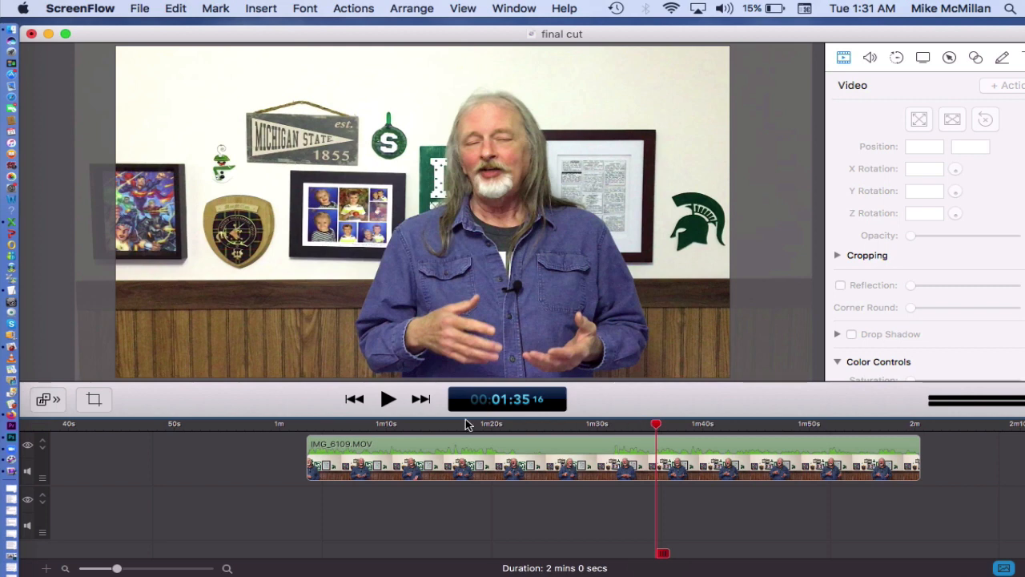
- Select the IMG_6109.MOV clip and create a timeline marker named 1 at 00:01:22 10
left_click_drag(460, 424, 517, 430)
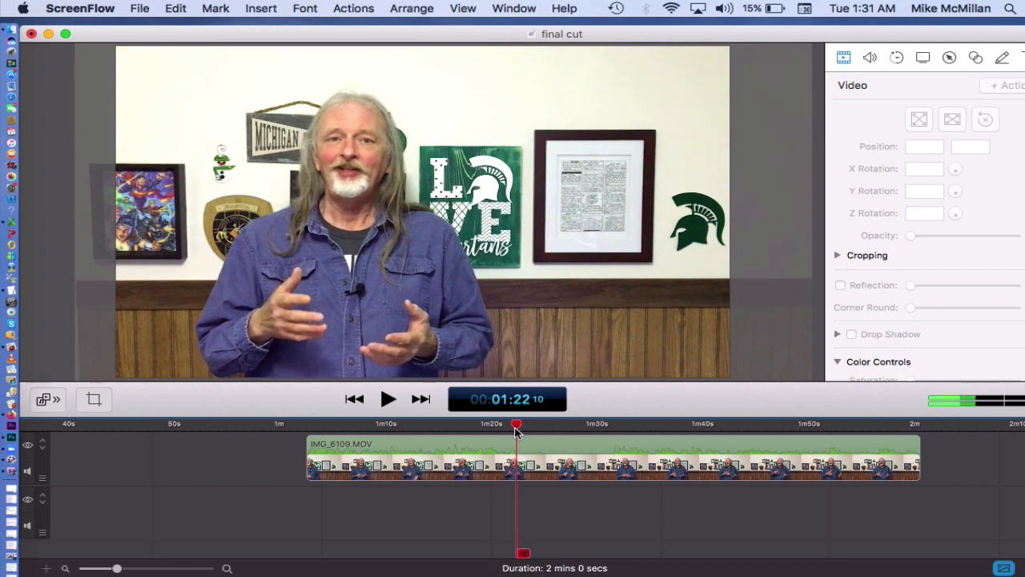
left_click(547, 454)
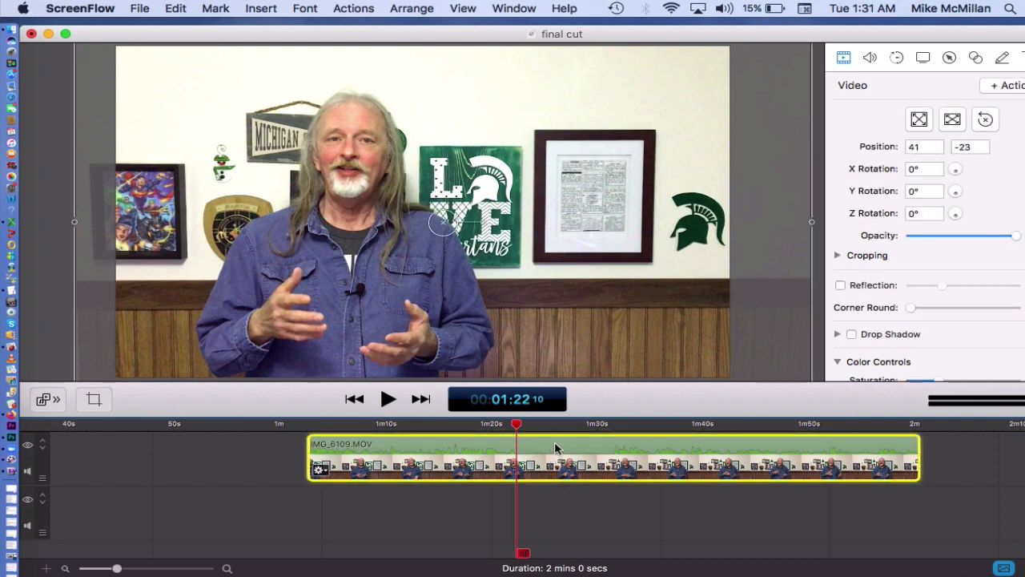
left_click(214, 8)
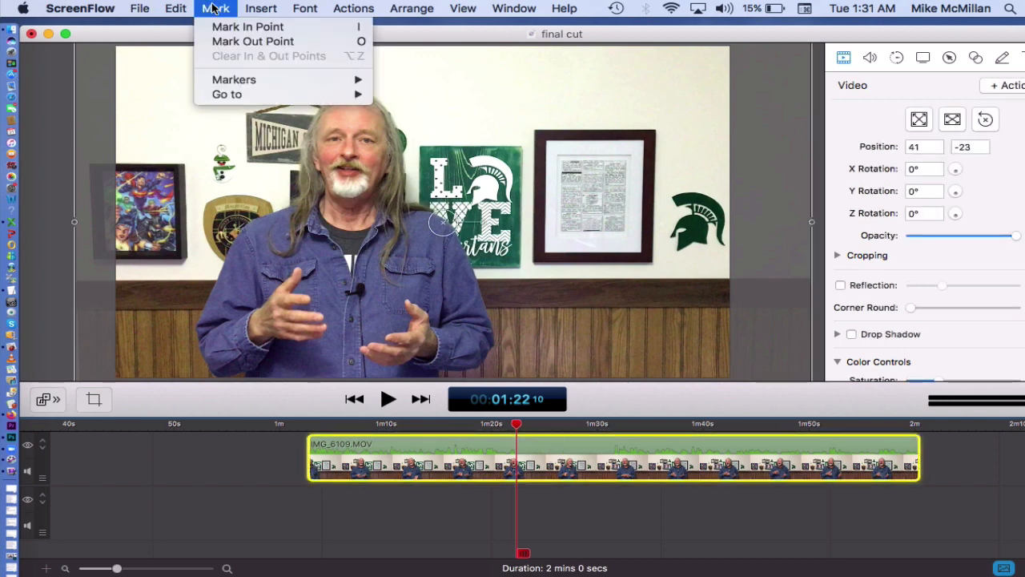
mouse_move(230, 77)
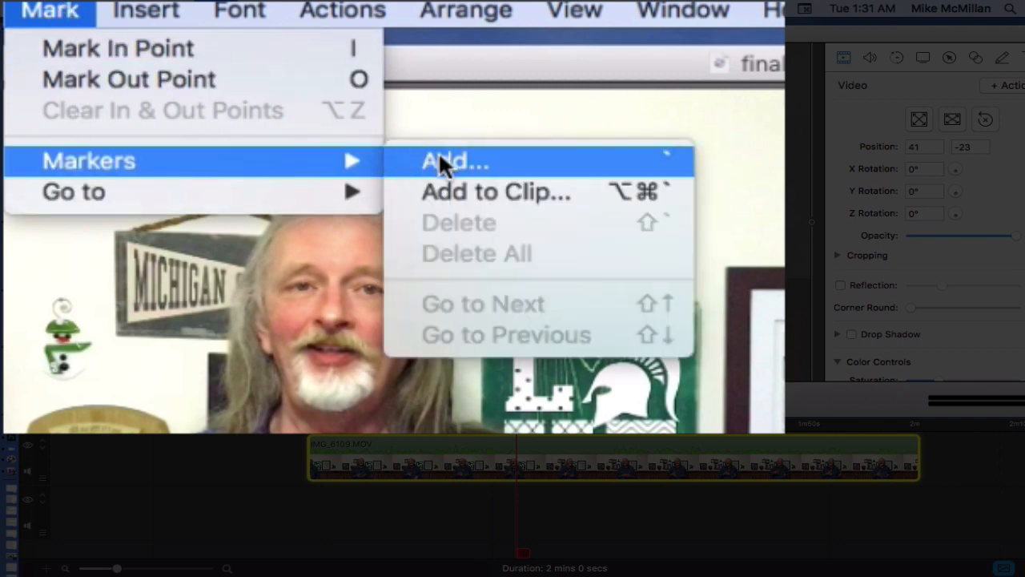
left_click(439, 159)
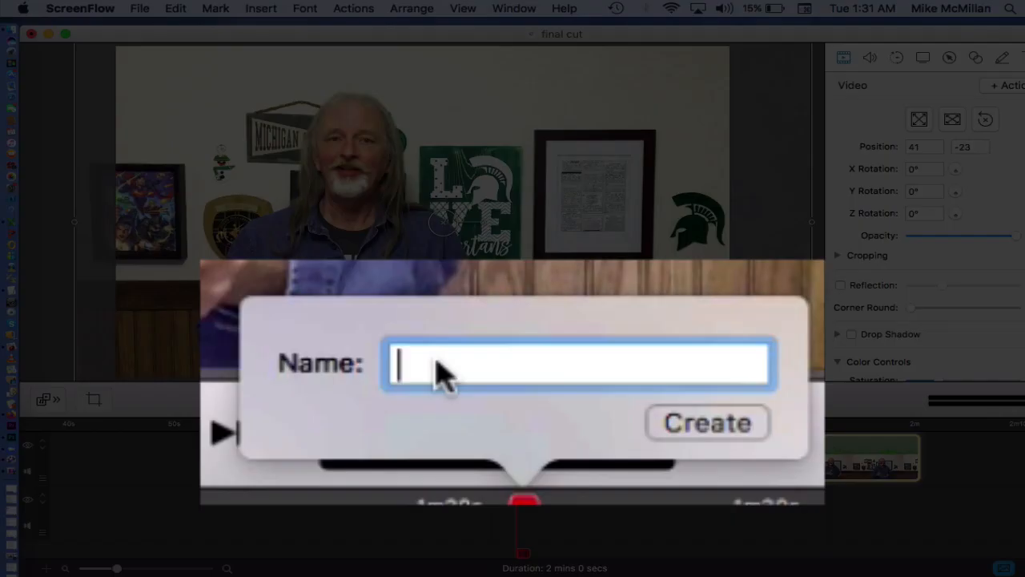
type("1")
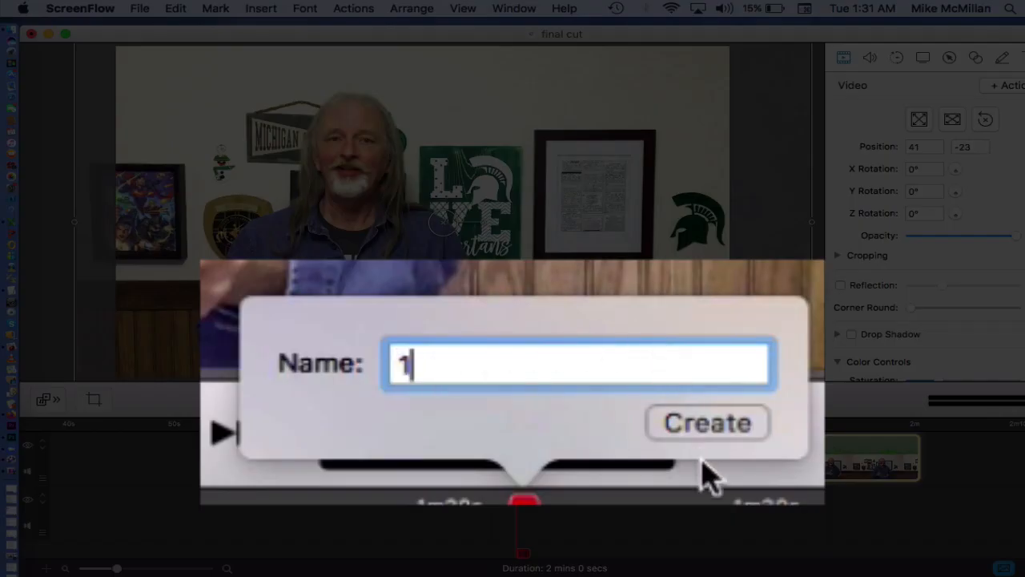
left_click(580, 398)
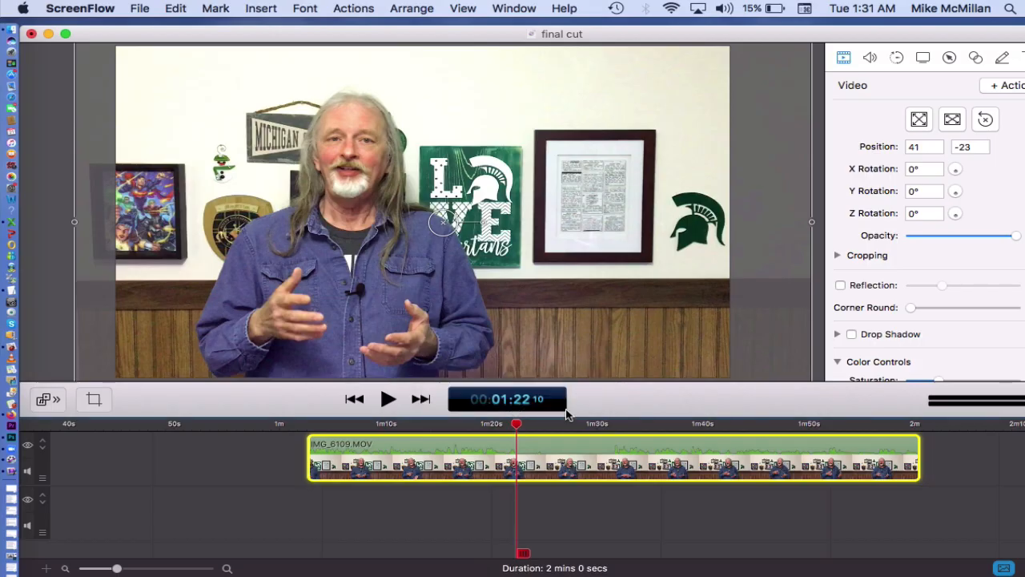
- Play IMG_6109.MOV past marker 1 to check the marker, return to 00:01:22 10, and replay to about 1:24
key("space")
key("space")
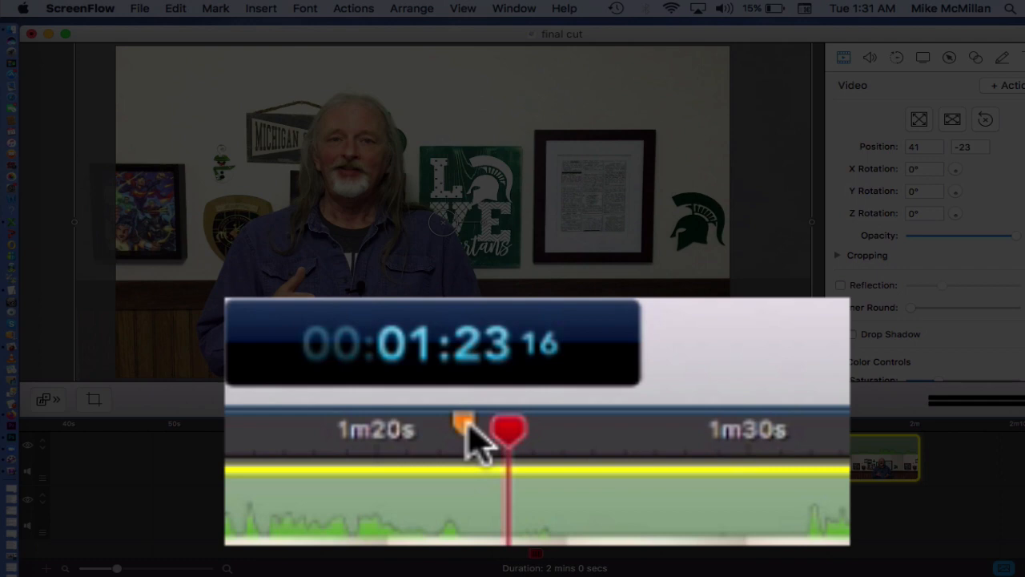
left_click_drag(508, 423, 470, 424)
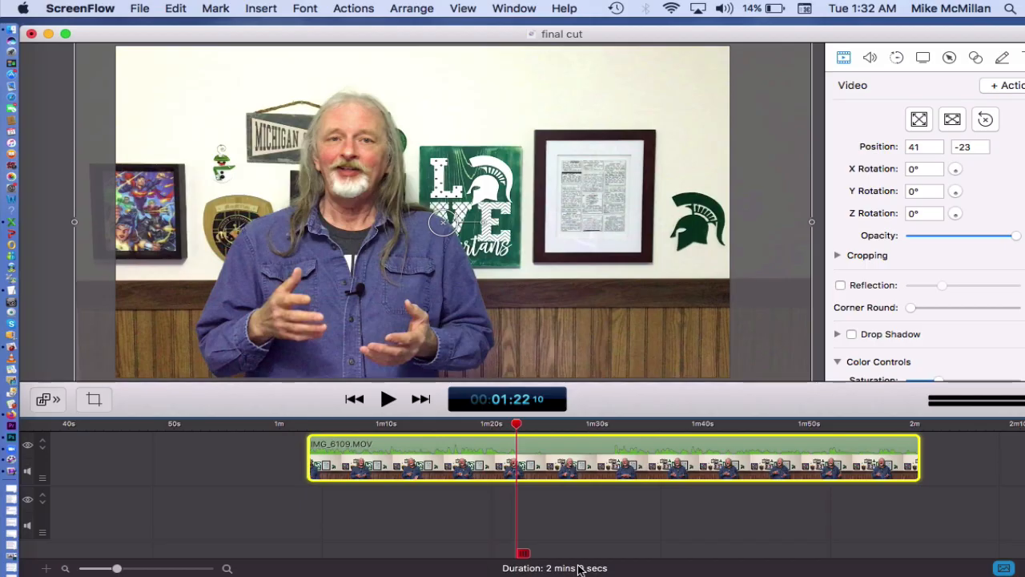
key("space")
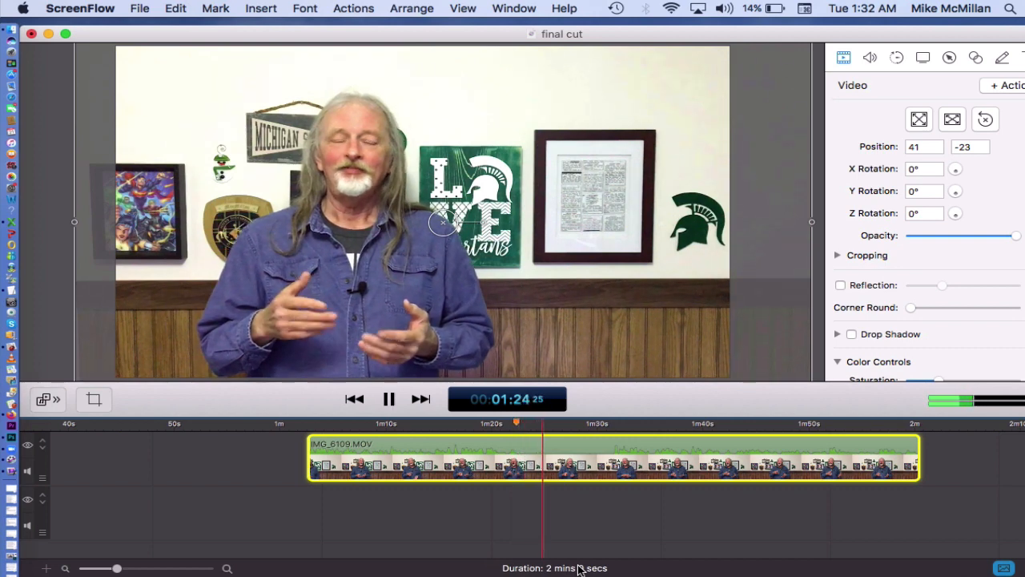
key("space")
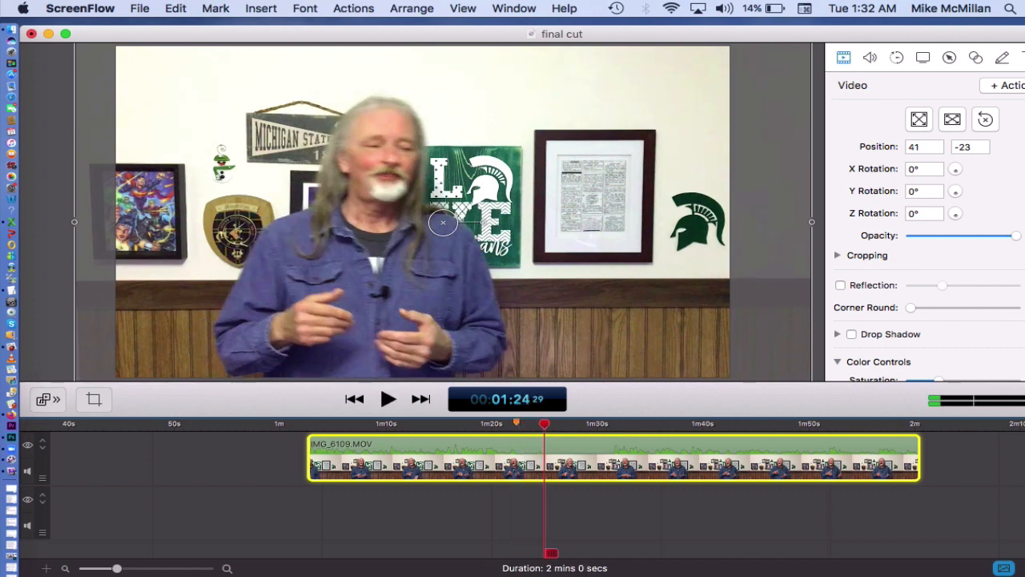
- Mute the audio of the IMG_6109.MOV track and play from about 1:25 to 1:32 to review the subject's new position
left_click(27, 474)
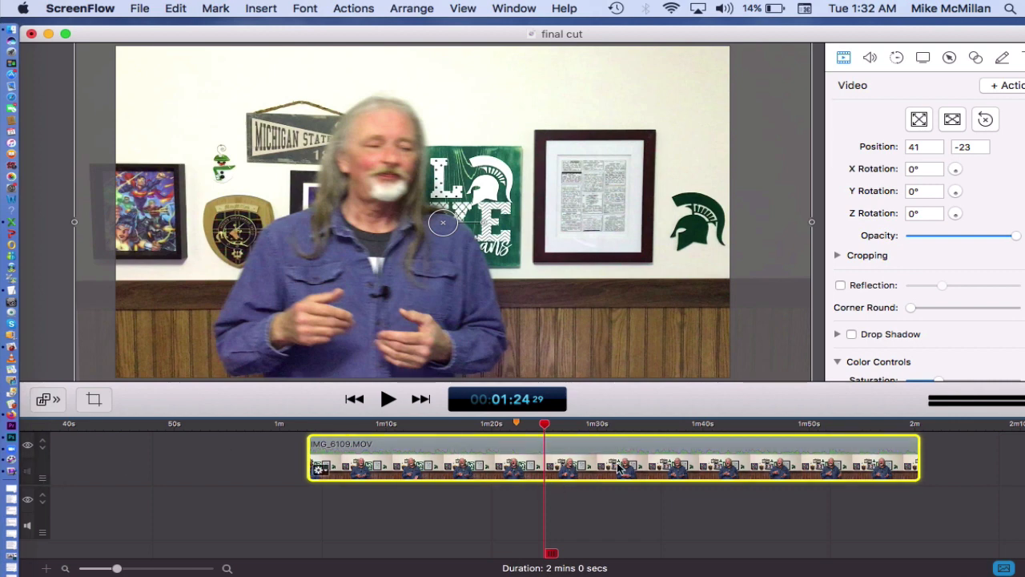
key("space")
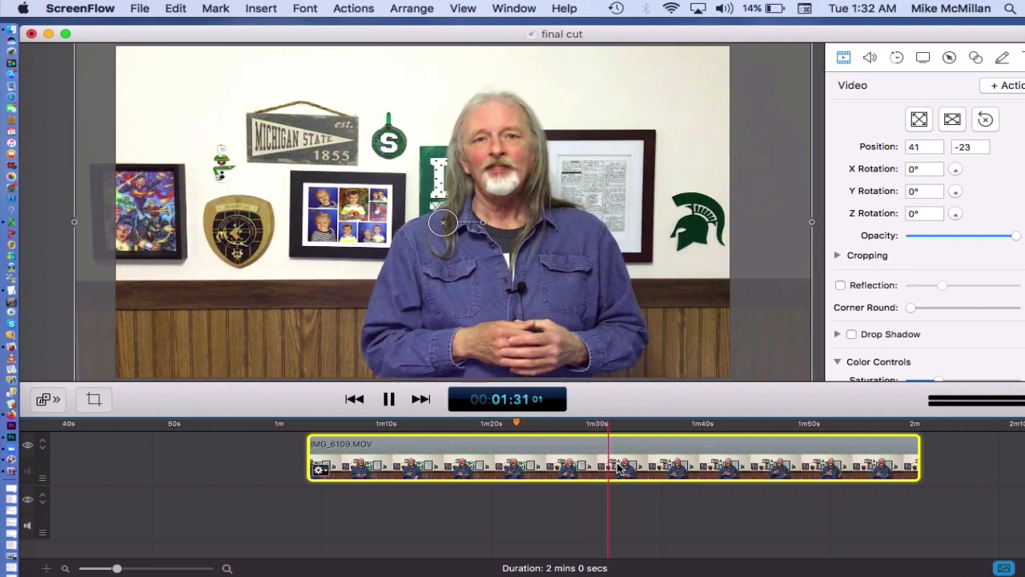
key("space")
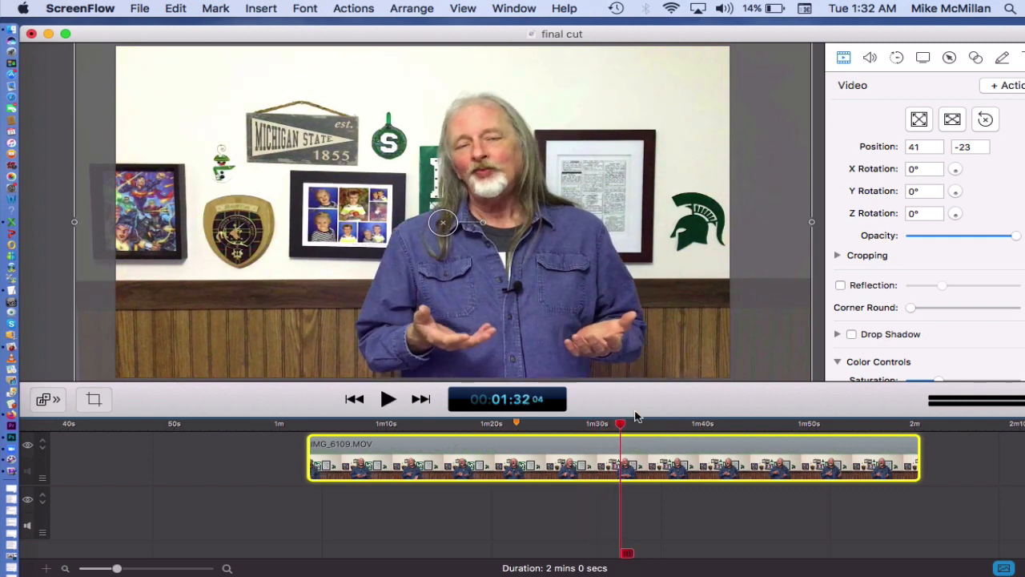
- Split IMG_6109.MOV at 00:01:30 18 and shift the later part about 2 seconds later to leave a gap
left_click_drag(620, 425, 604, 427)
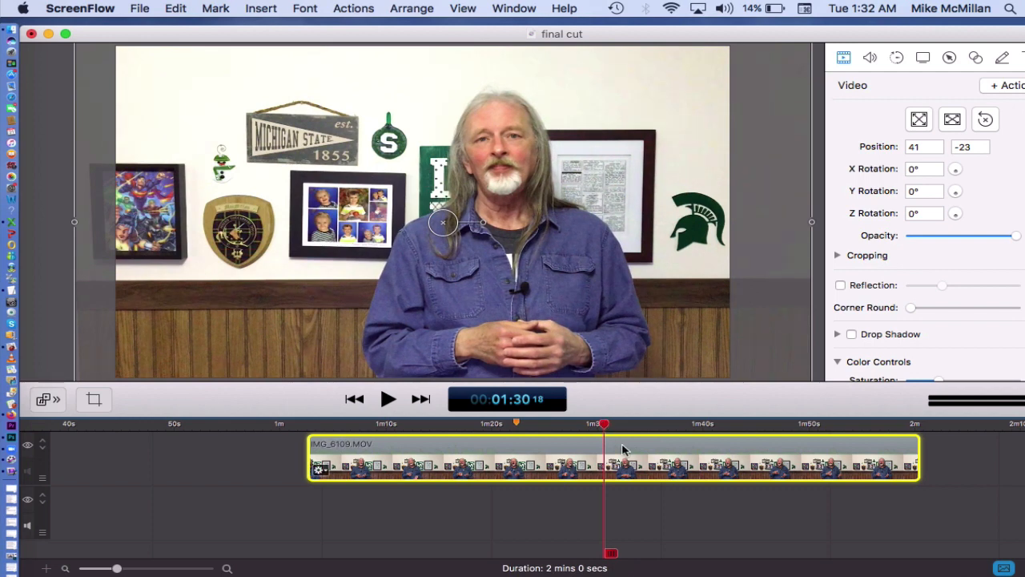
key("t")
left_click_drag(444, 410, 513, 420)
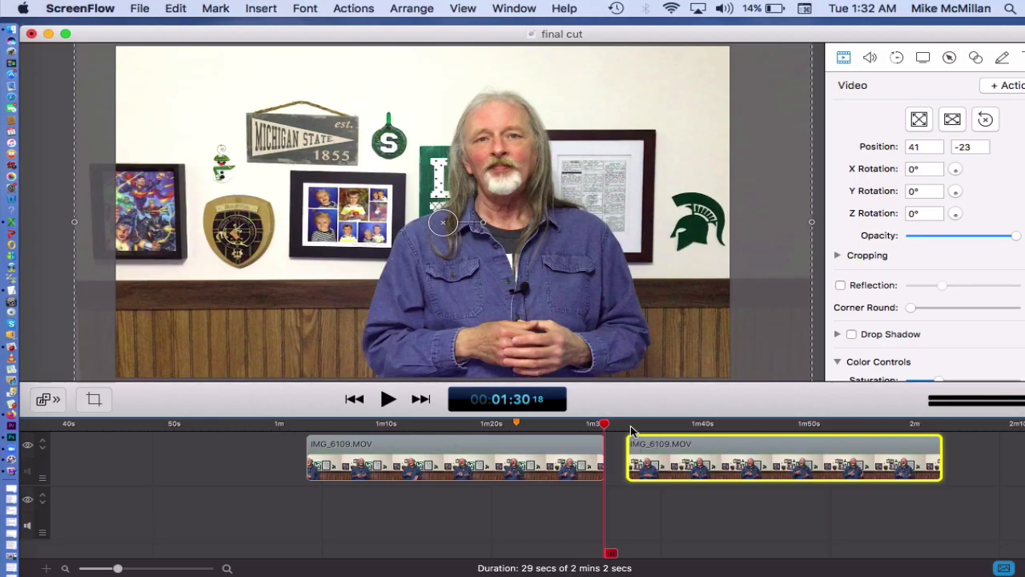
- Play the later IMG_6109.MOV part from its start at 00:01:32 21 to review the second speaking section
left_click(626, 426)
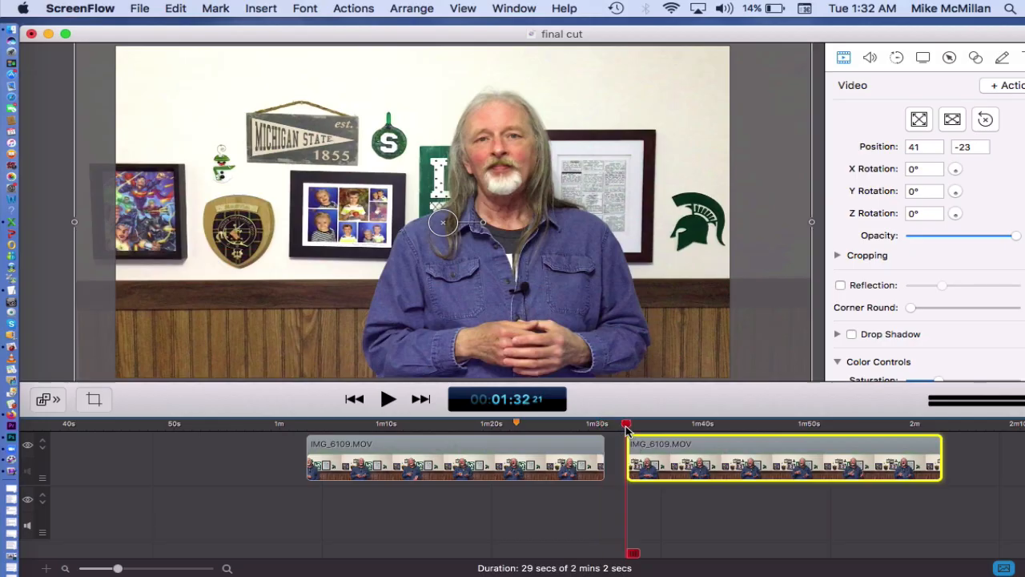
key("space")
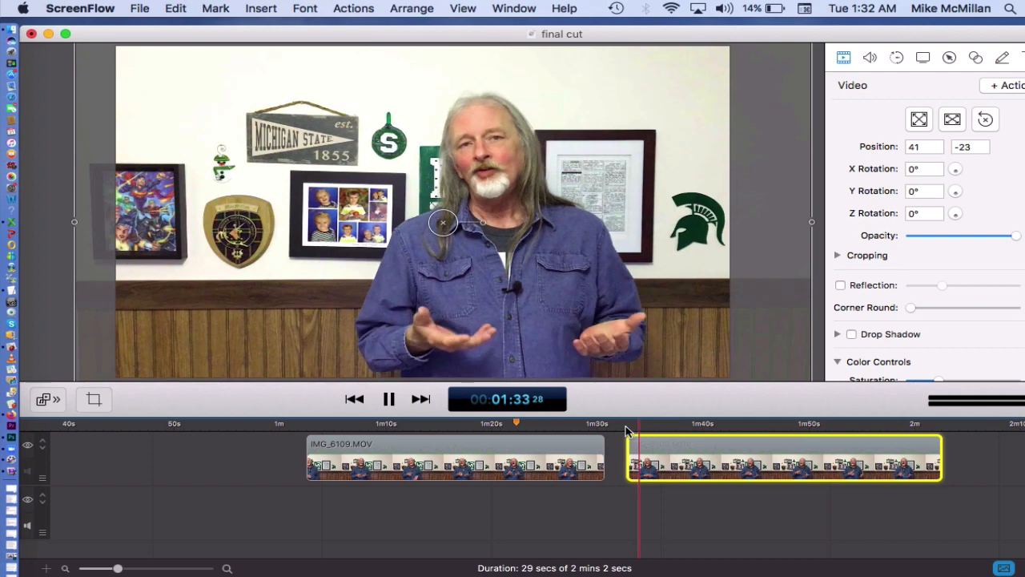
key("space")
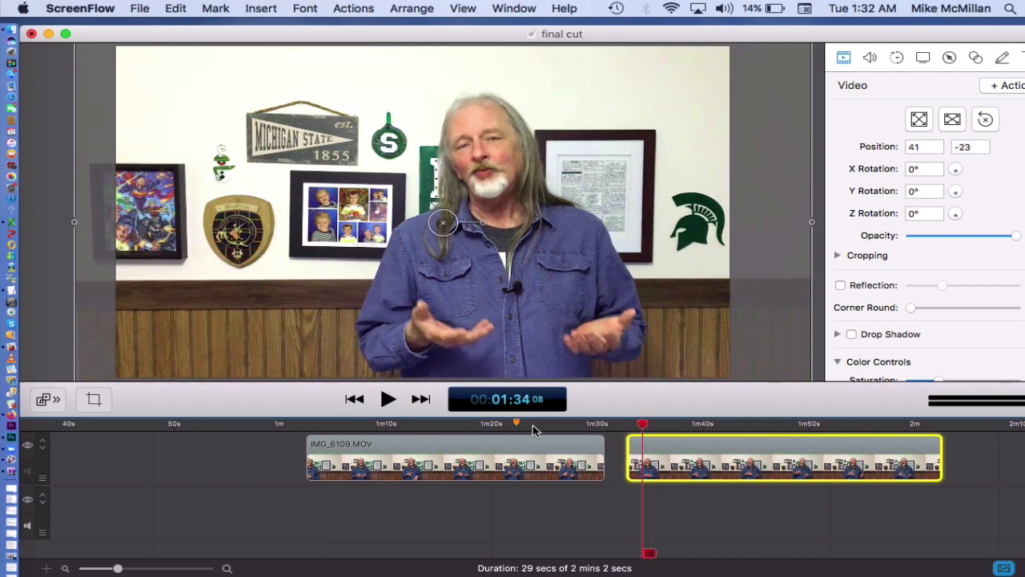
- Split the first IMG_6109.MOV part at 00:01:24 00 and delete the short piece after the cut
mouse_move(535, 430)
left_mouse_down()
mouse_move(519, 427)
mouse_move(542, 433)
mouse_move(534, 433)
left_mouse_up()
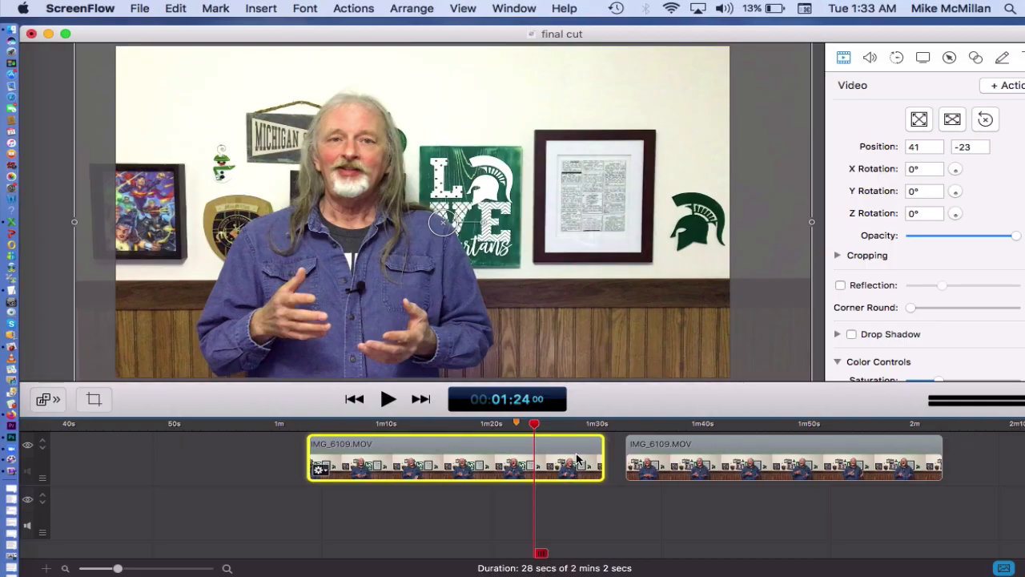
key("t")
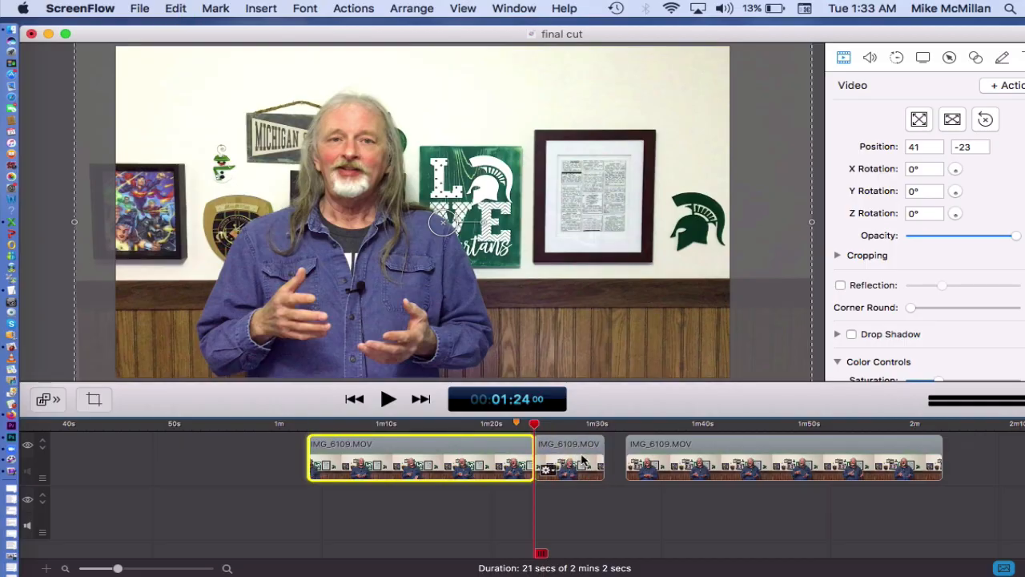
left_click(583, 450)
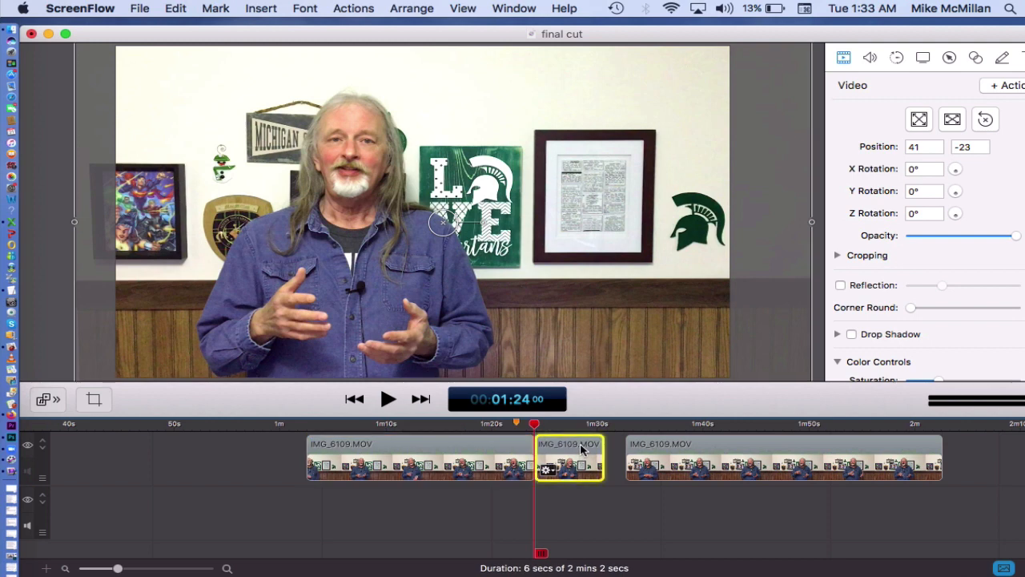
key("Delete")
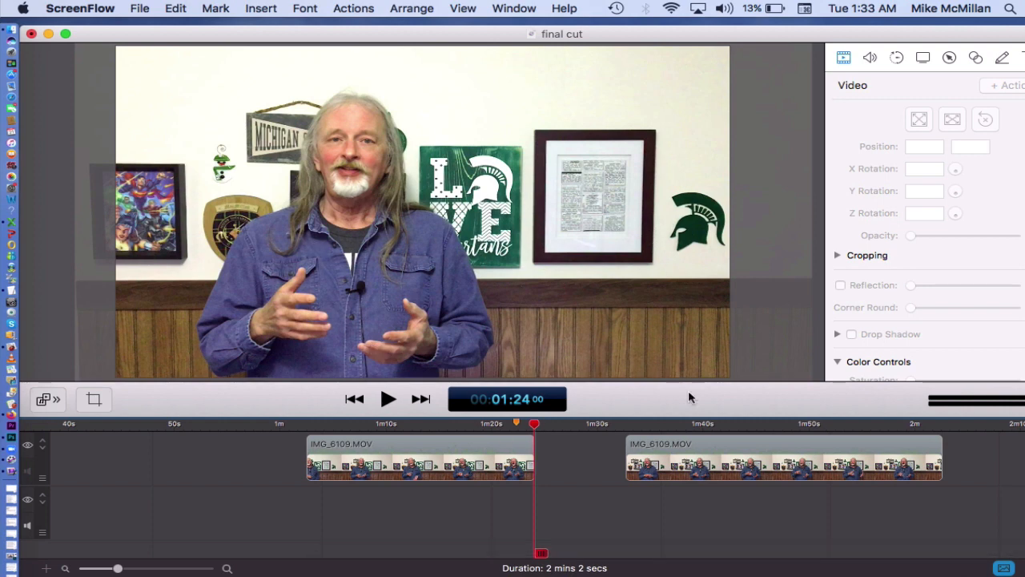
- Move the later clip against the end of the first clip at 00:01:24 00 and play across the join
left_click_drag(699, 453, 598, 519)
left_click(569, 516)
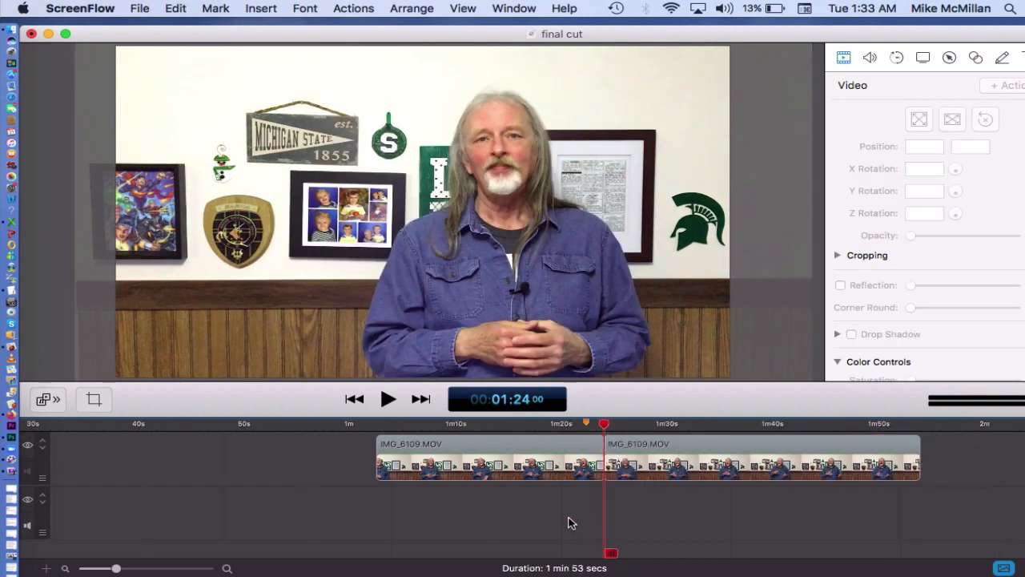
left_click(539, 424)
key("space")
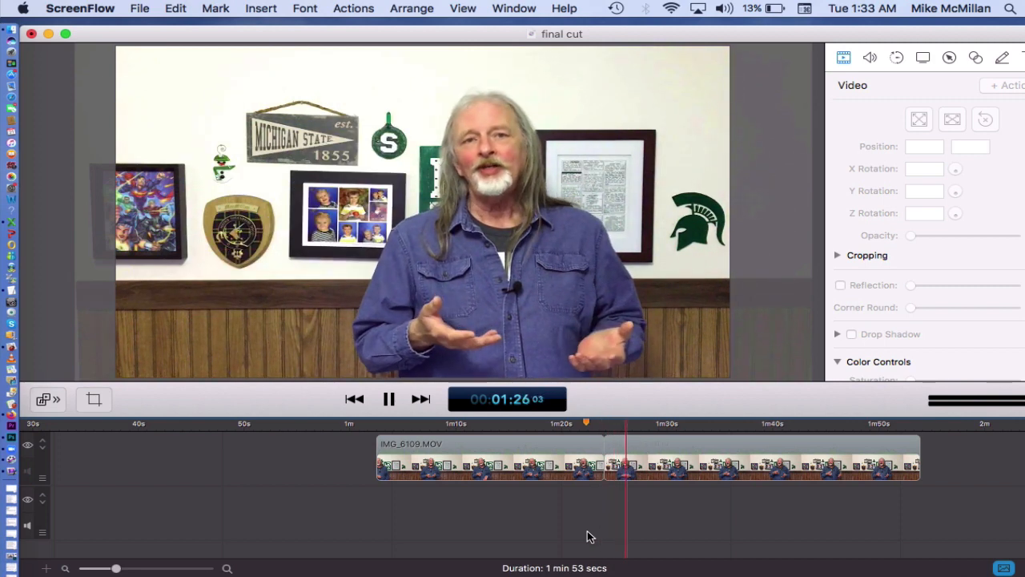
key("space")
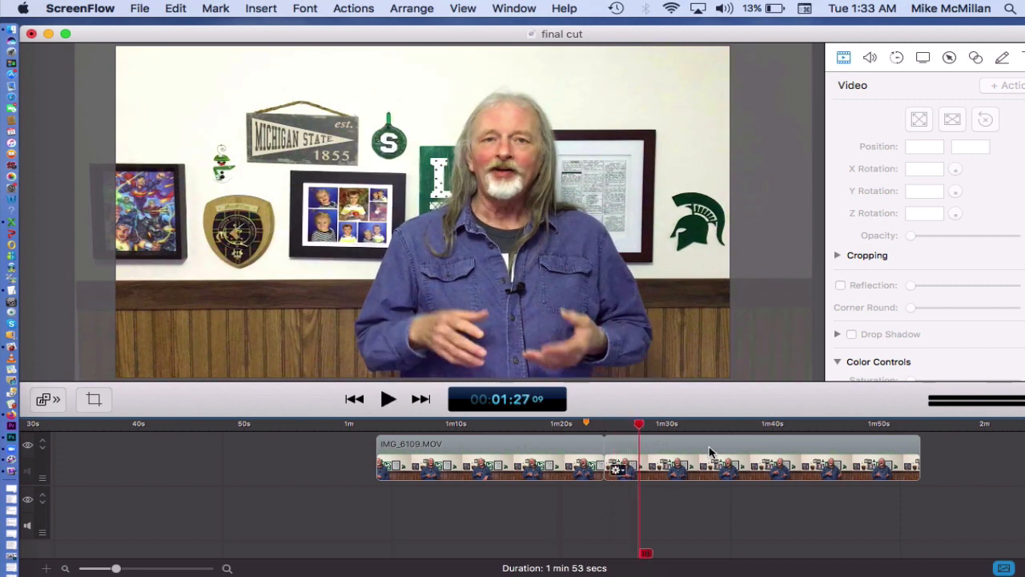
- Overlap the later clip onto the end of the first so it starts at marker 1, creating a transition between them
mouse_move(711, 447)
left_mouse_down()
mouse_move(775, 447)
mouse_move(711, 448)
left_mouse_up()
left_click_drag(674, 411, 643, 417)
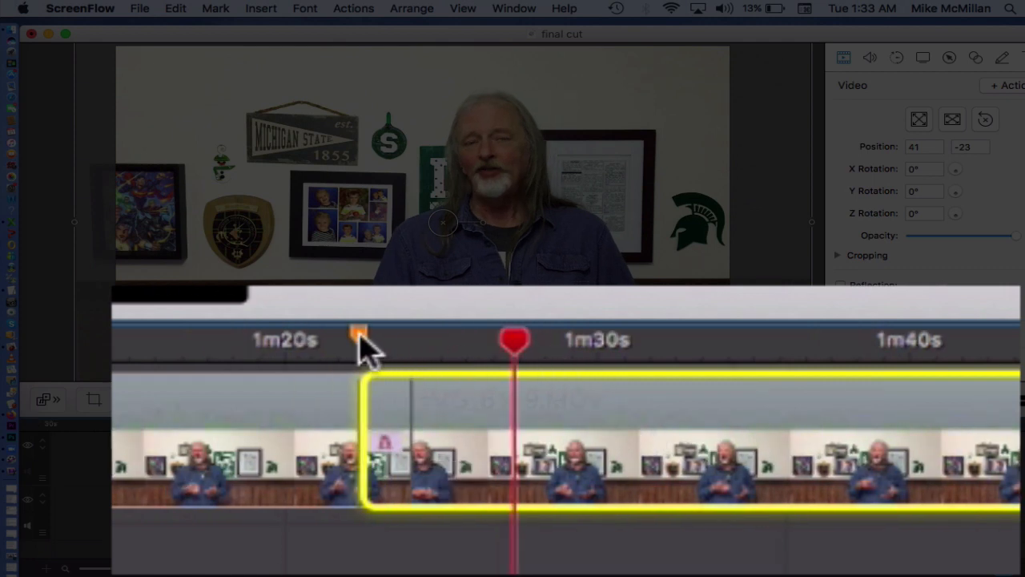
left_click_drag(600, 446, 611, 468)
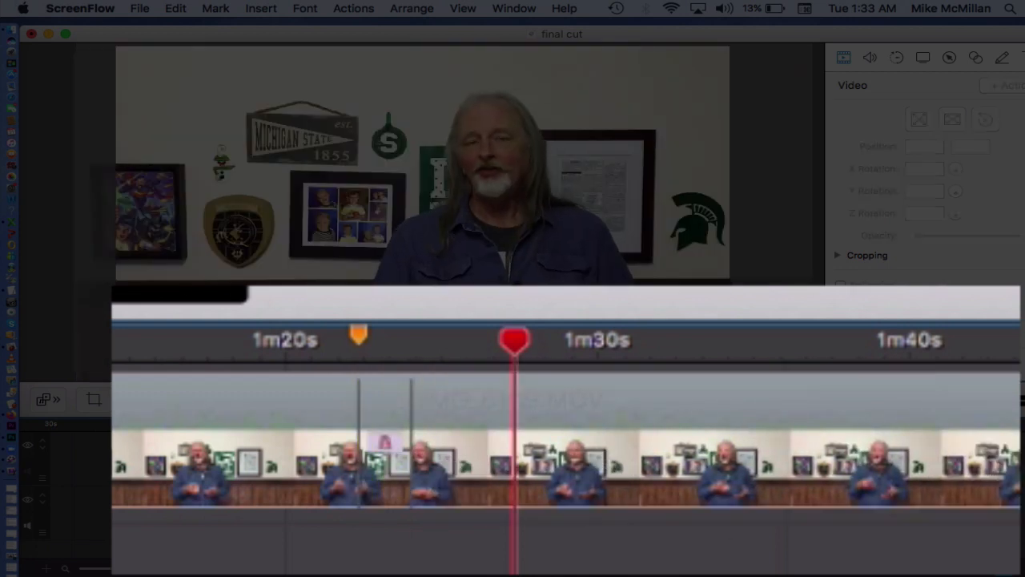
- Play the timeline repeatedly from just before marker 1 to review the transition between the two clips
left_click(264, 340)
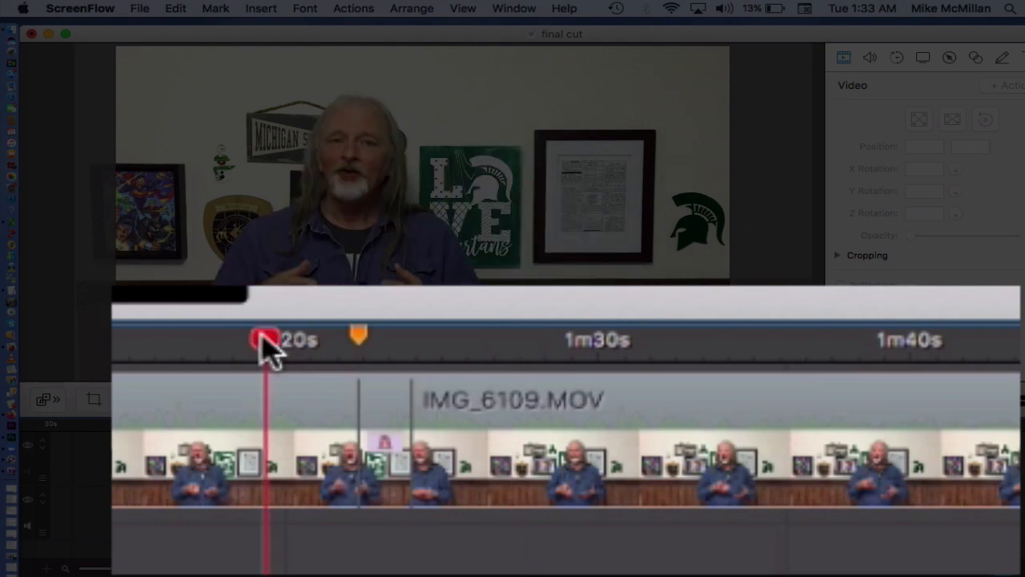
key("space")
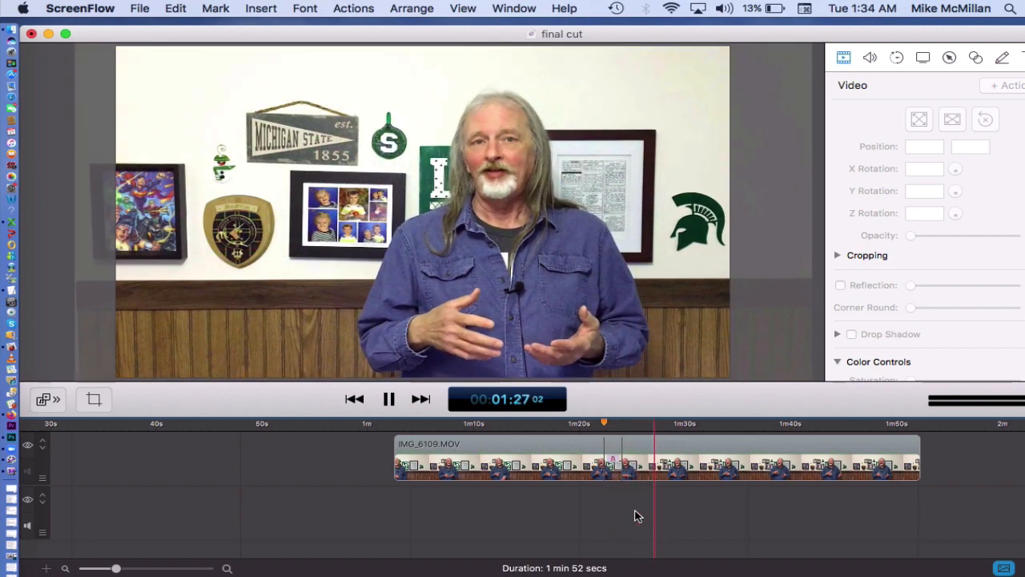
left_click(584, 424)
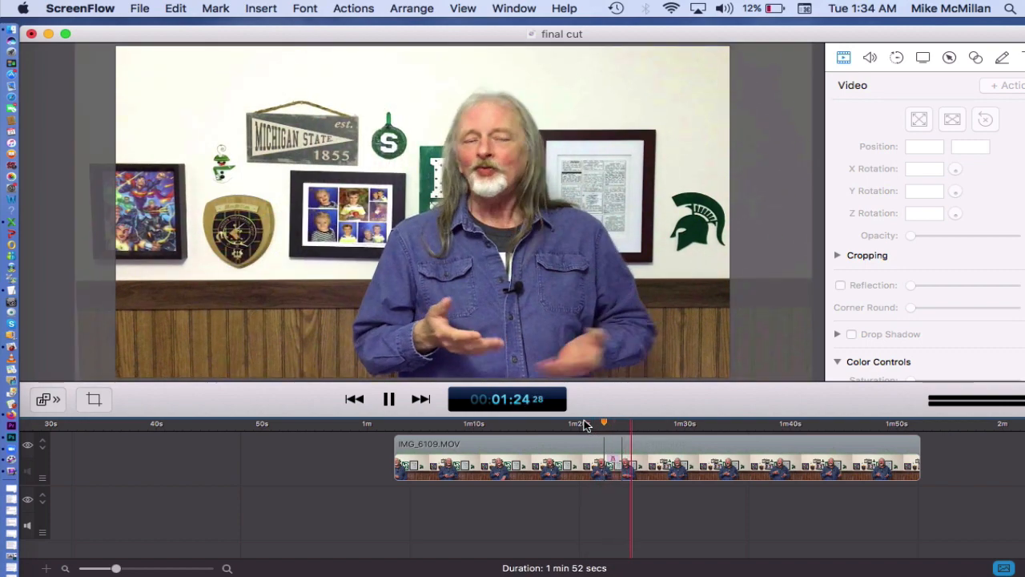
left_click(584, 424)
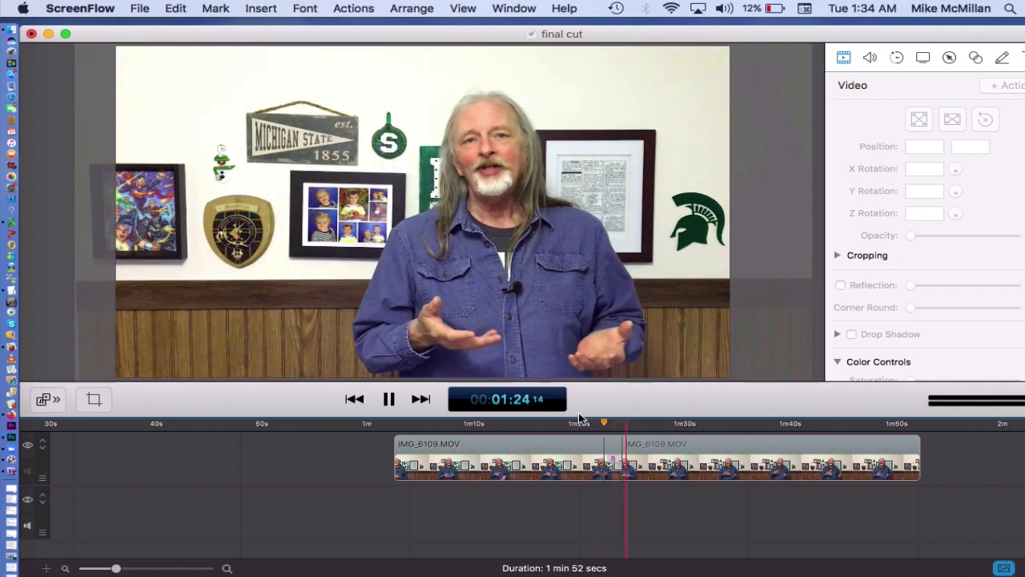
key("space")
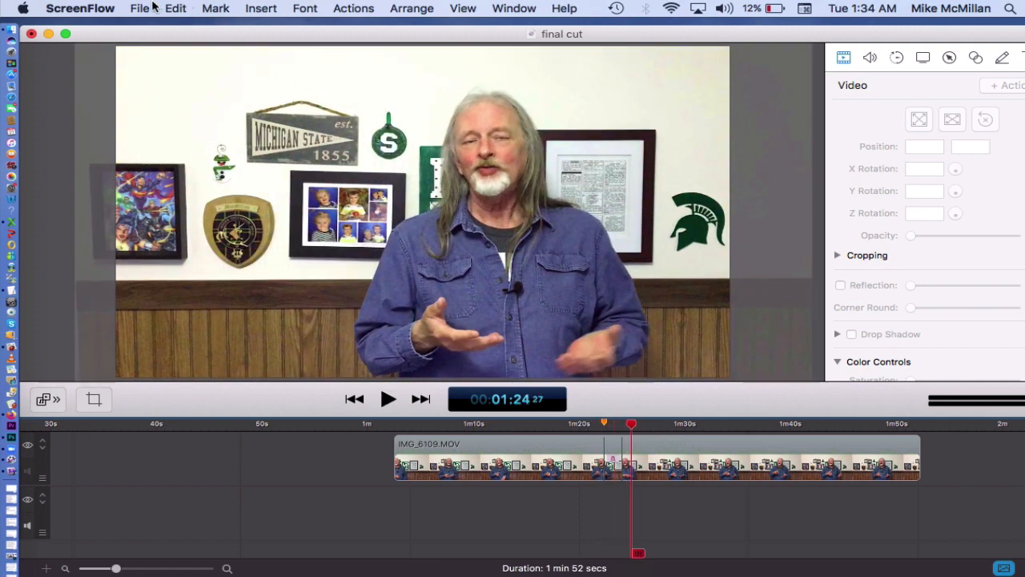
left_click(148, 8)
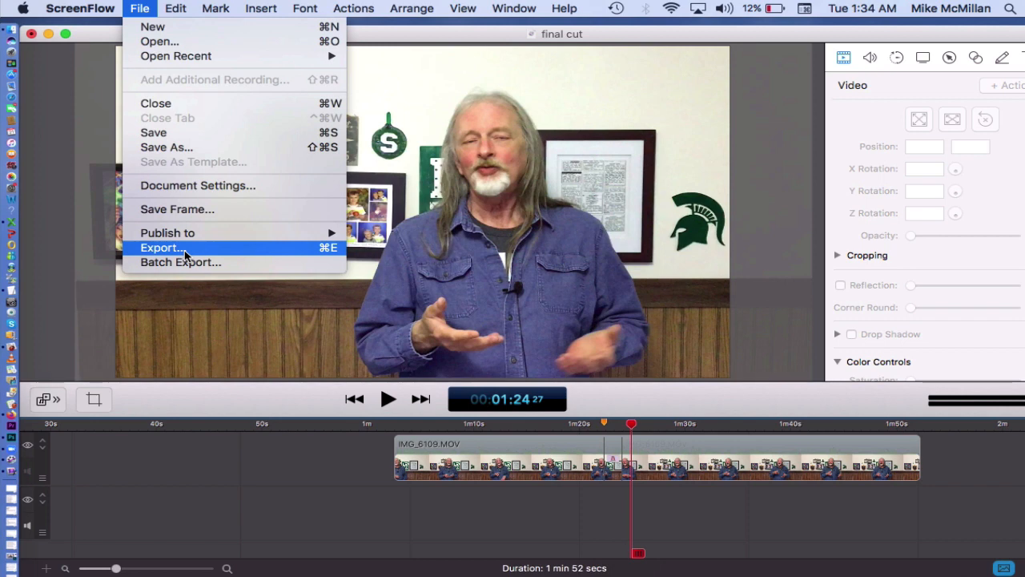
key("Escape")
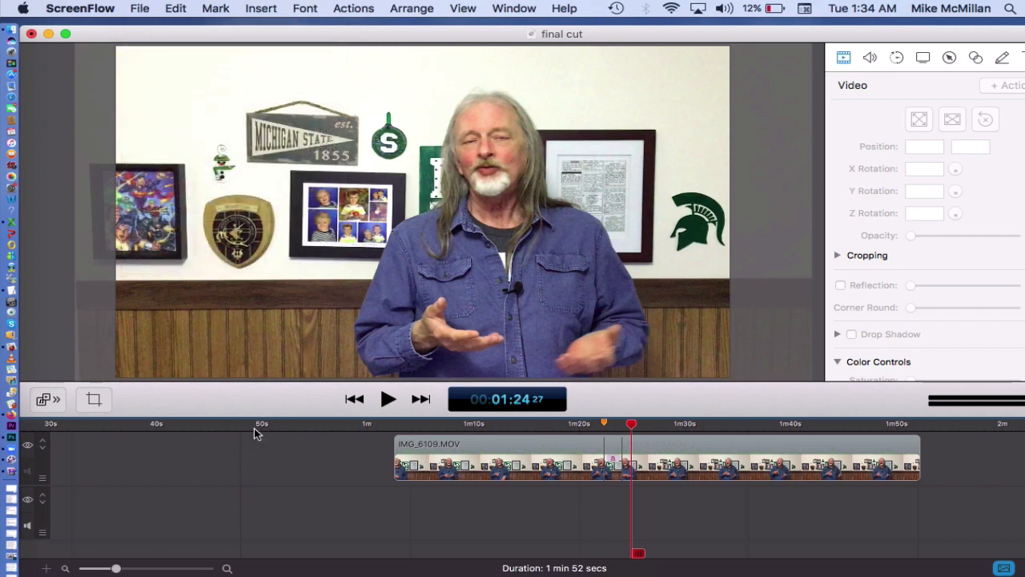